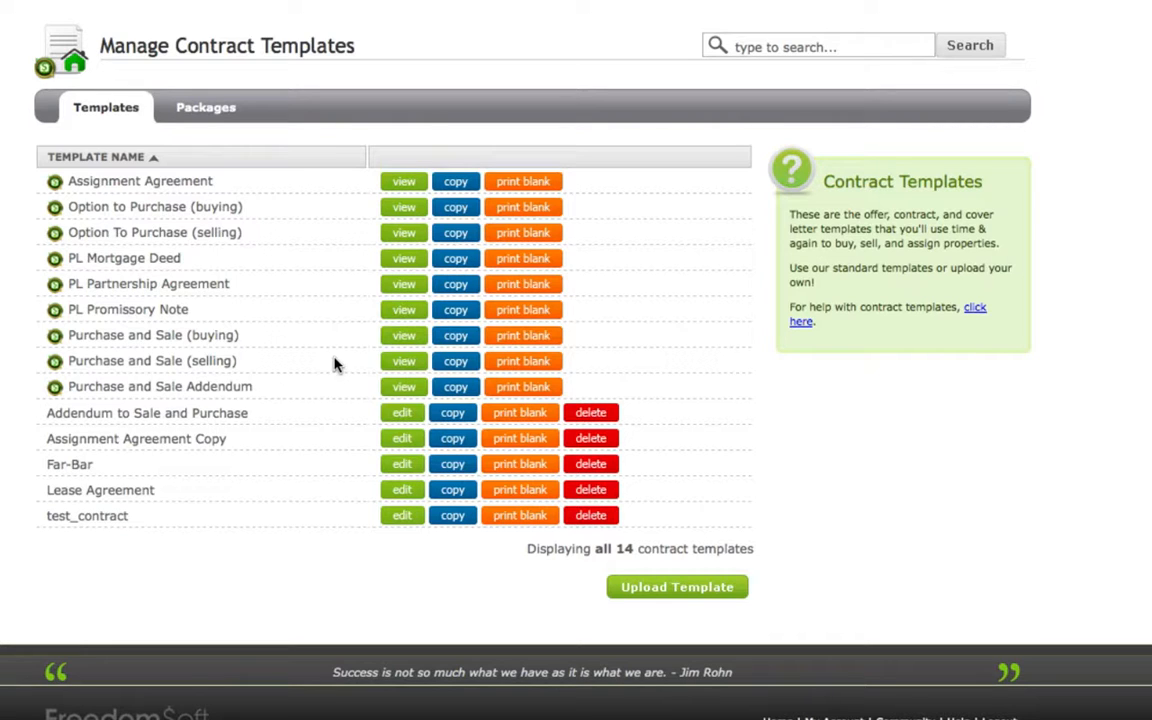
View the Purchase and Sale (buying) template, including its second page.
click(400, 338)
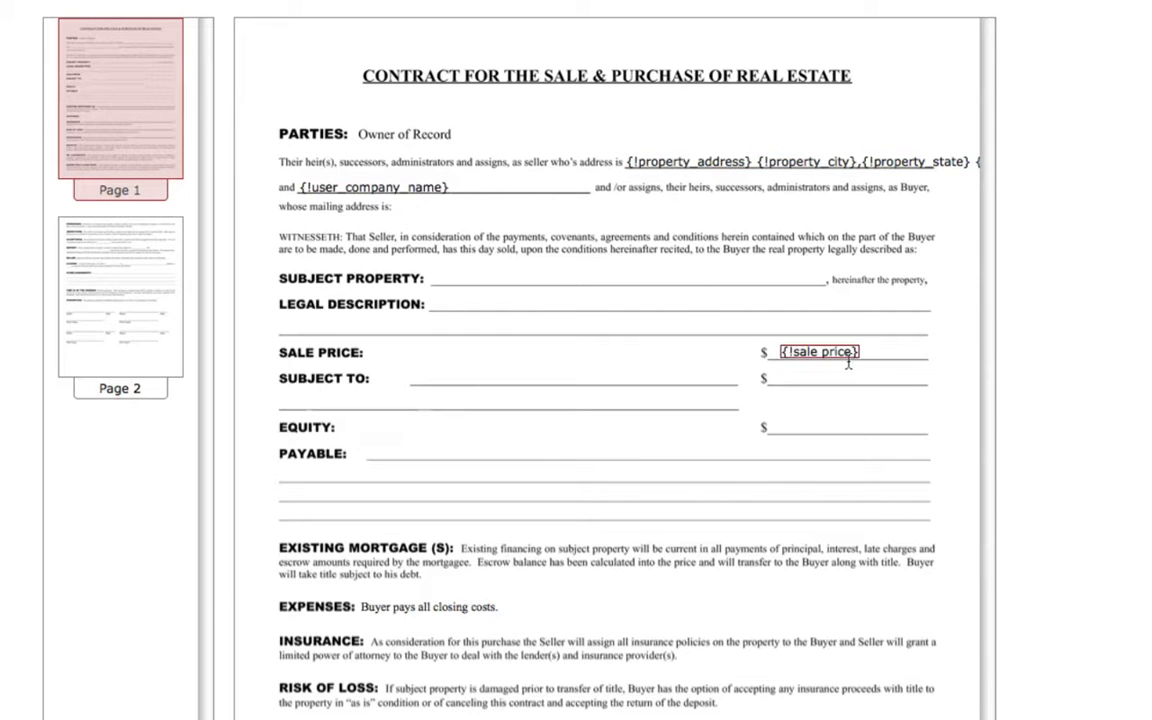
click(114, 258)
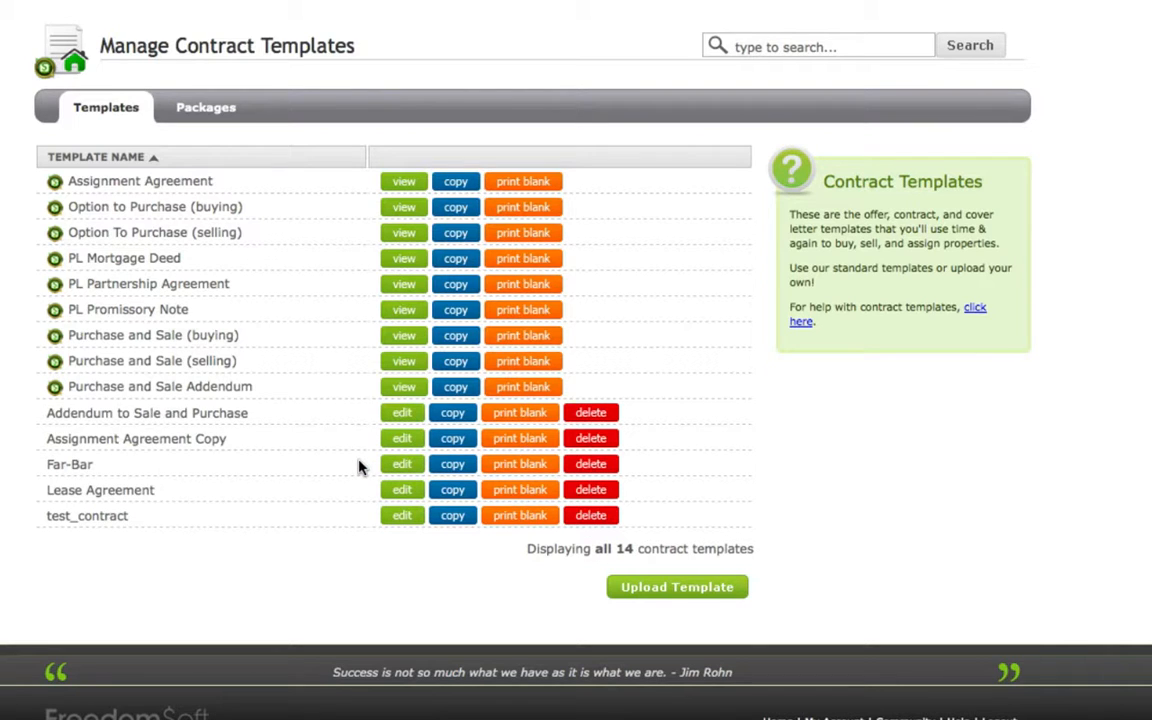
Open the test_contract template for editing and look over its first page.
click(400, 517)
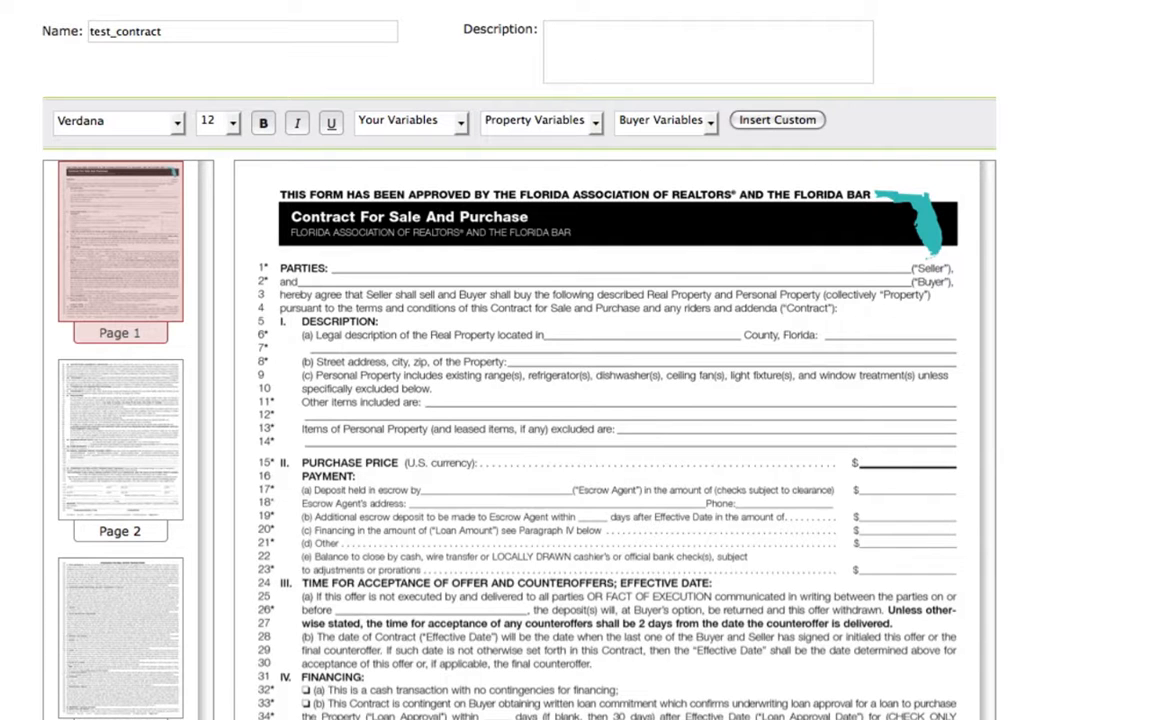
scroll(576, 400, down, 3)
scroll(576, 400, up, 3)
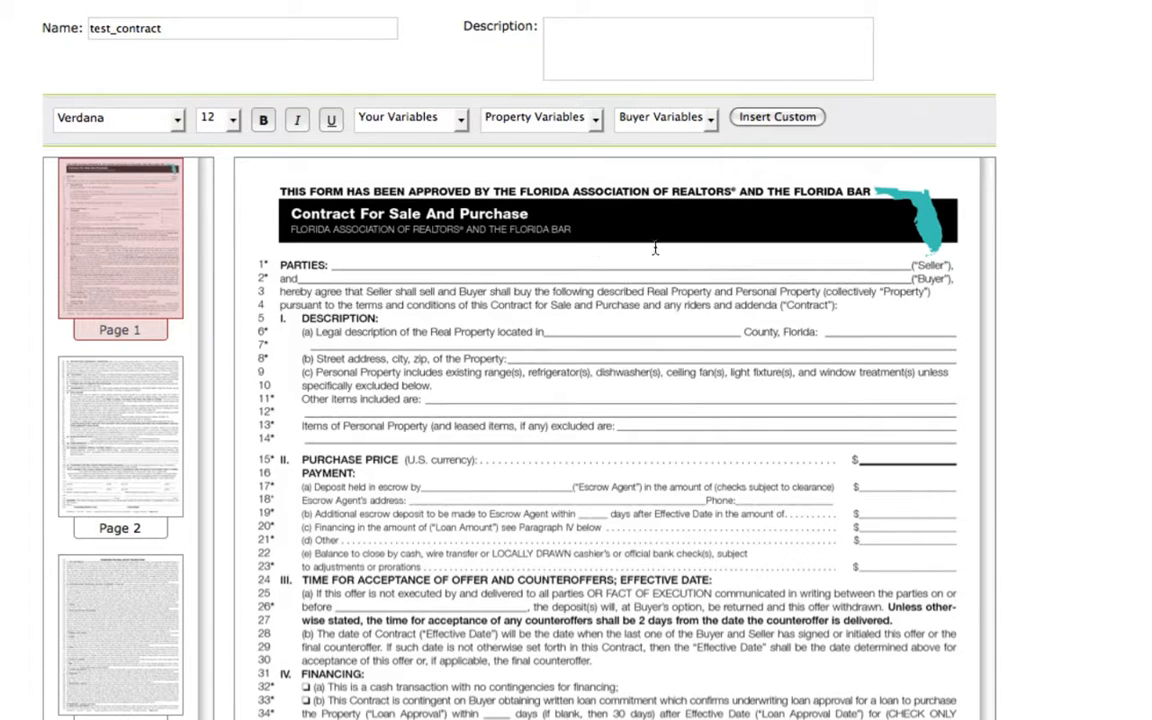
click(344, 262)
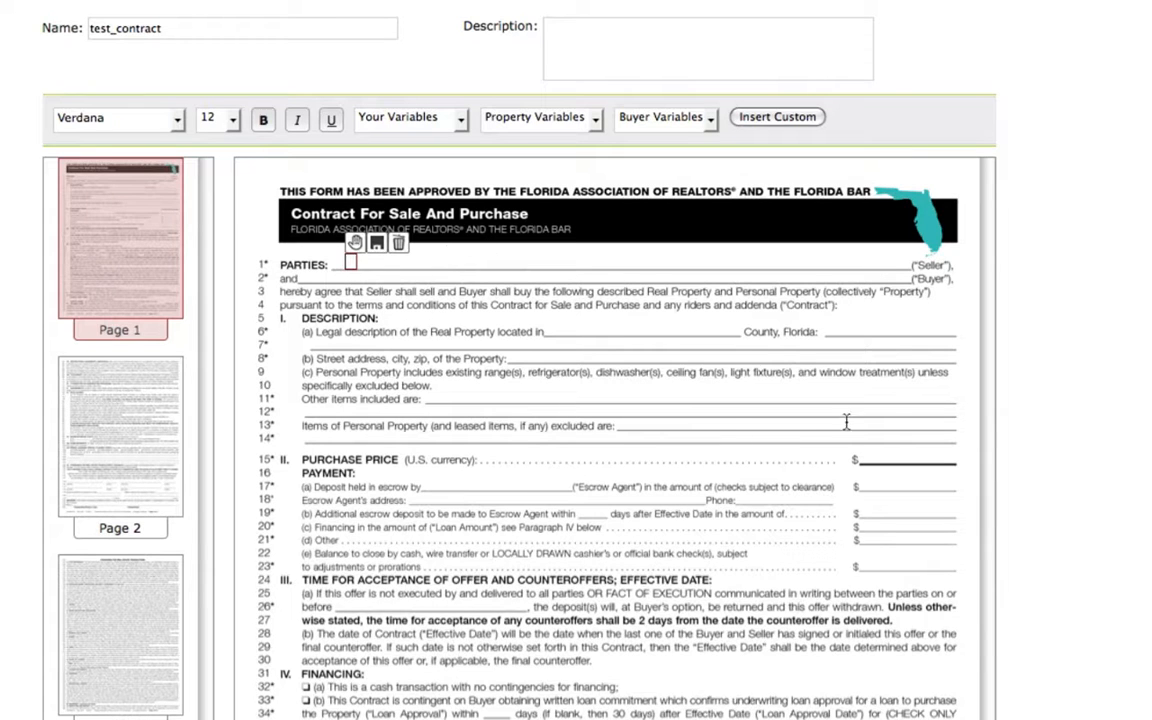
click(872, 457)
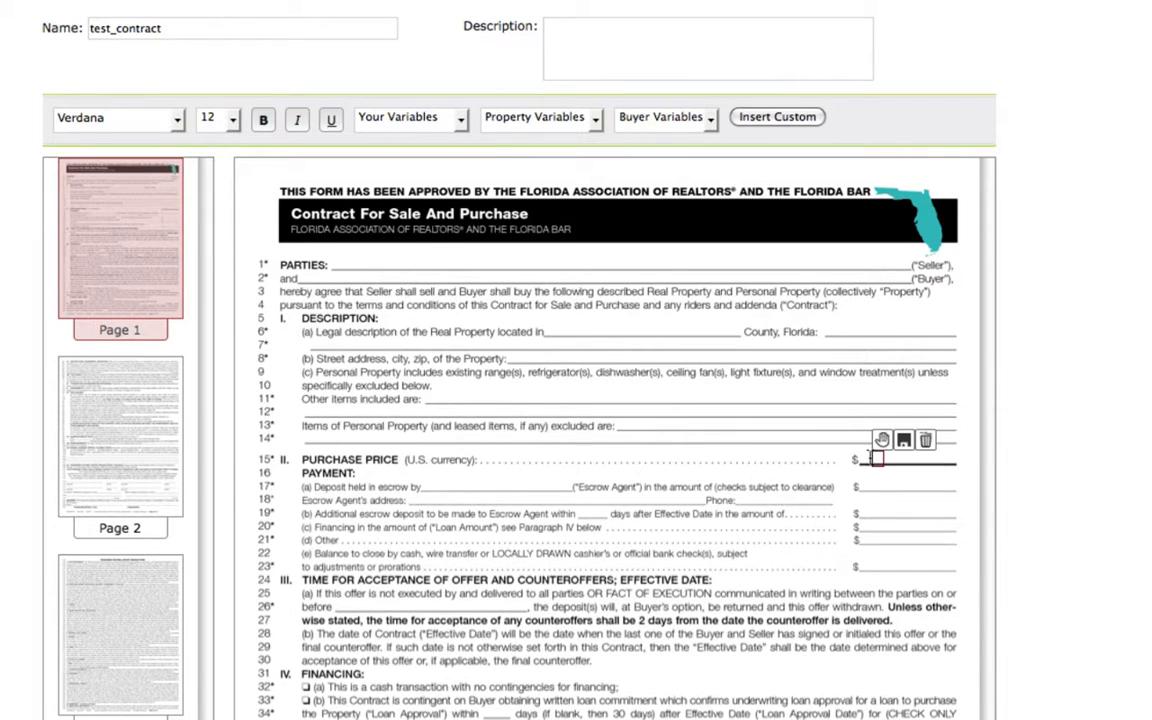
click(726, 397)
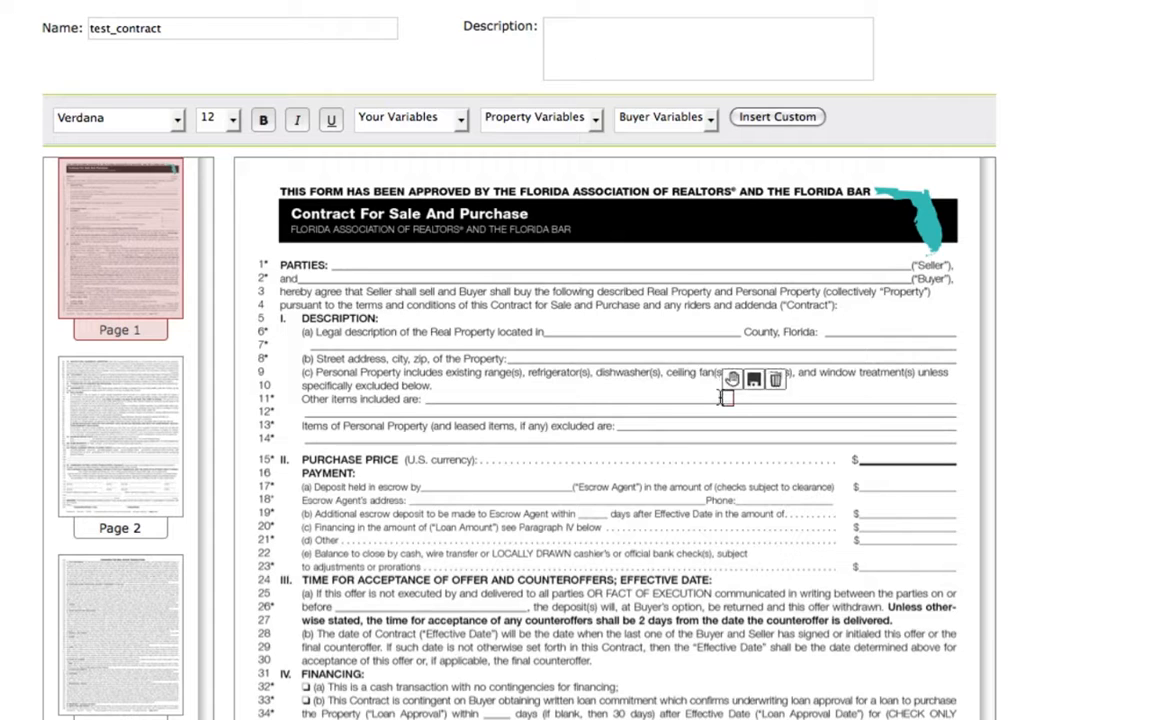
click(516, 391)
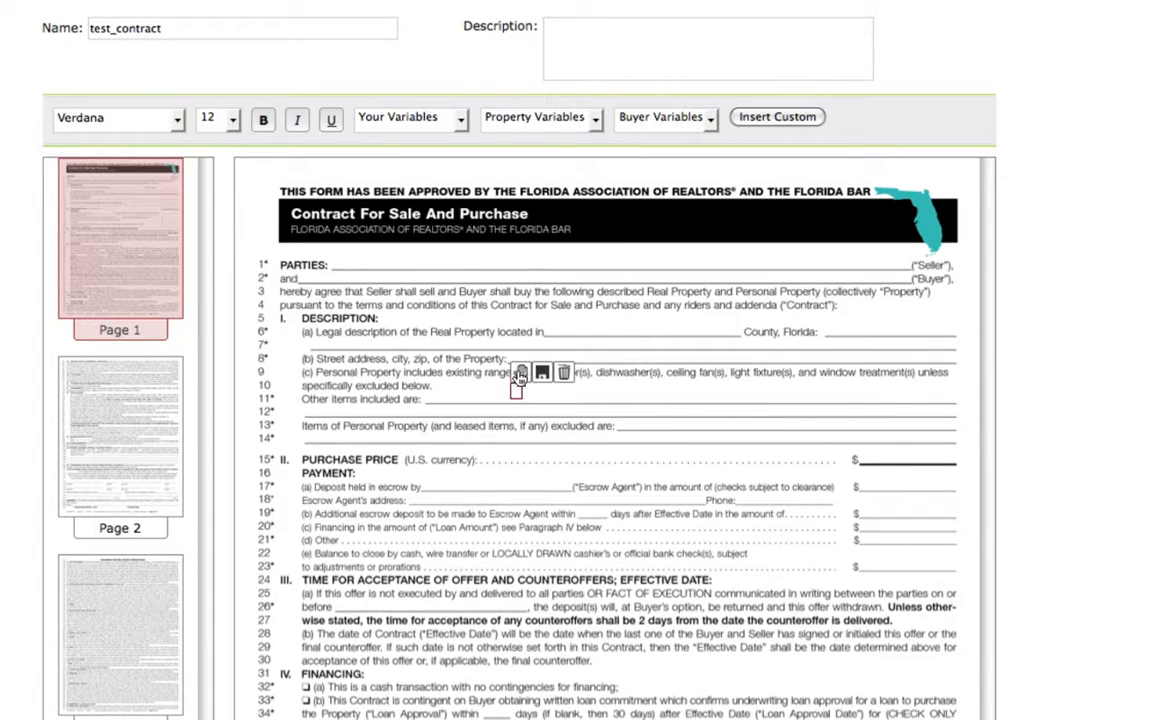
mouse_move(521, 372)
mouse_down()
mouse_move(546, 378)
mouse_move(532, 375)
mouse_up()
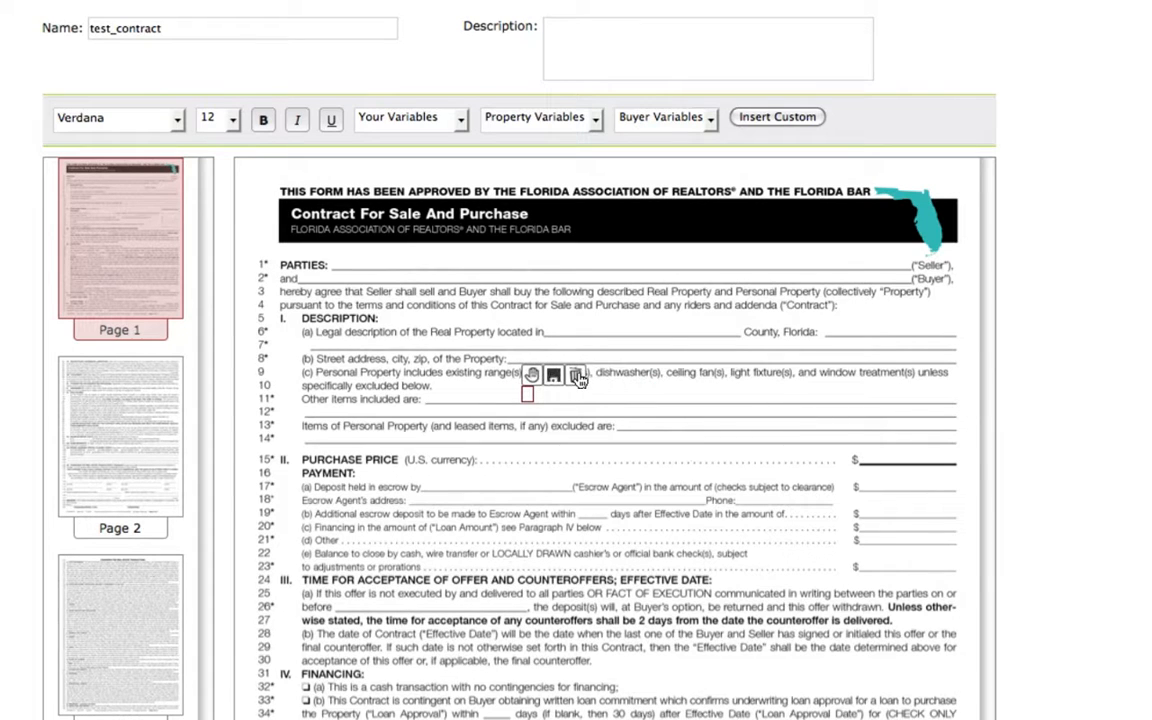
Add a size 10 text field with your Company Name variable on the PARTIES seller line and align it with the line.
click(341, 262)
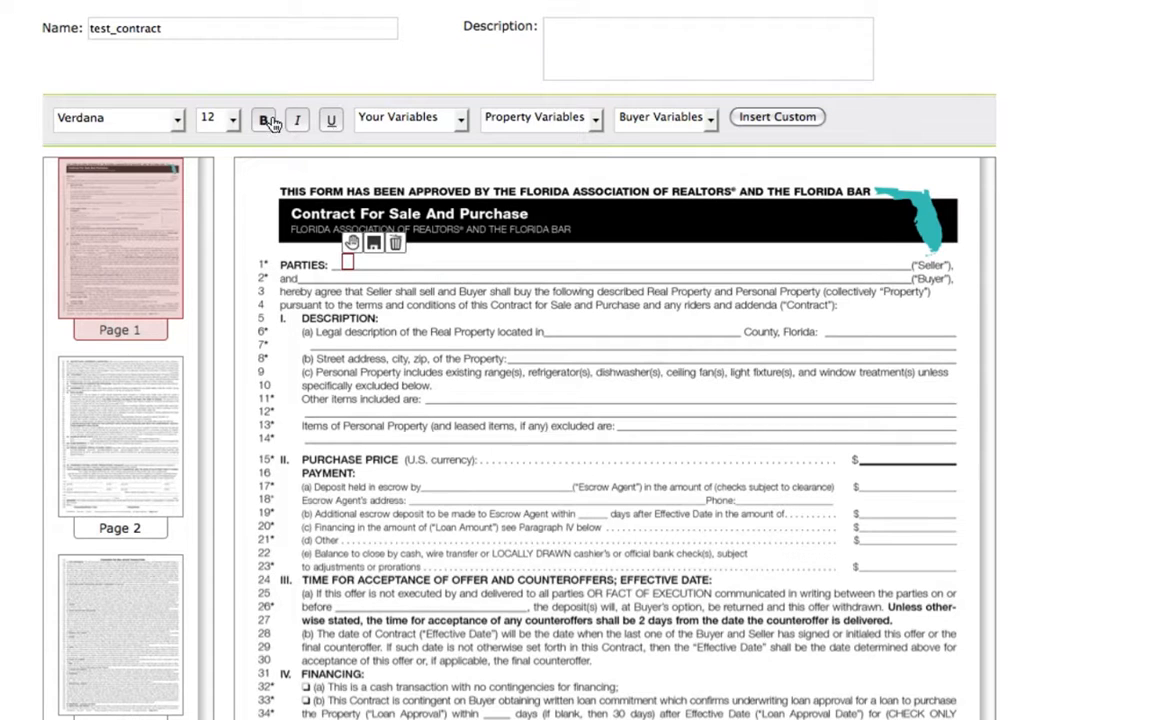
click(212, 117)
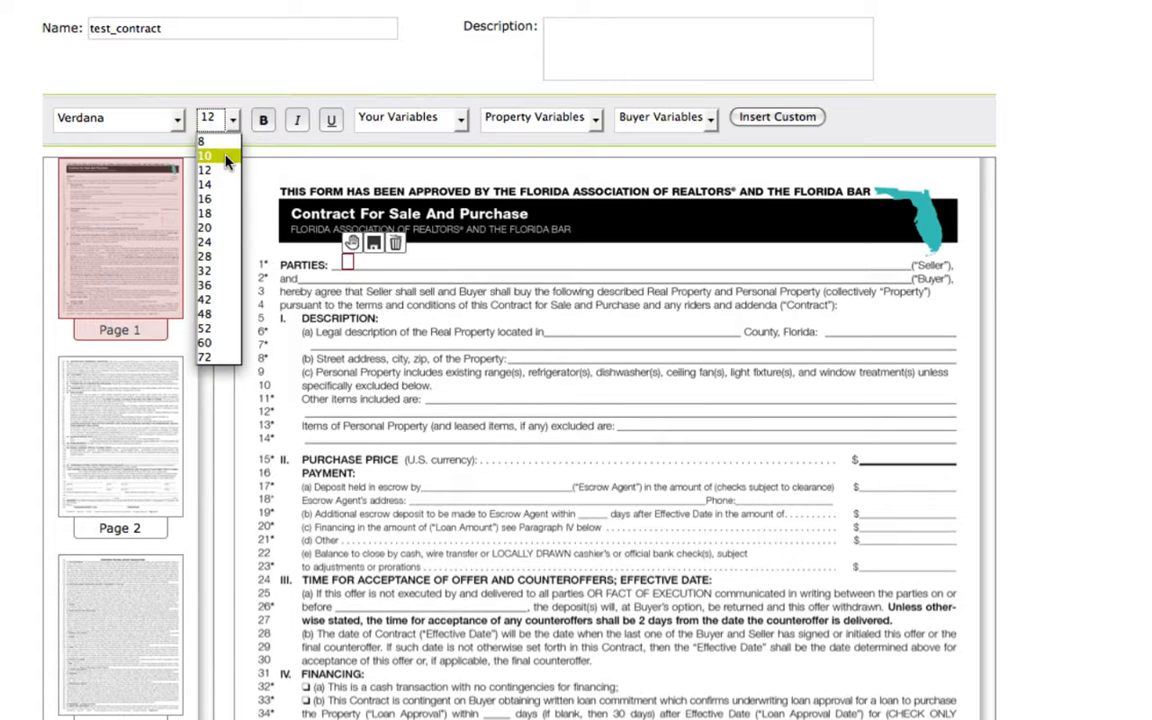
click(227, 157)
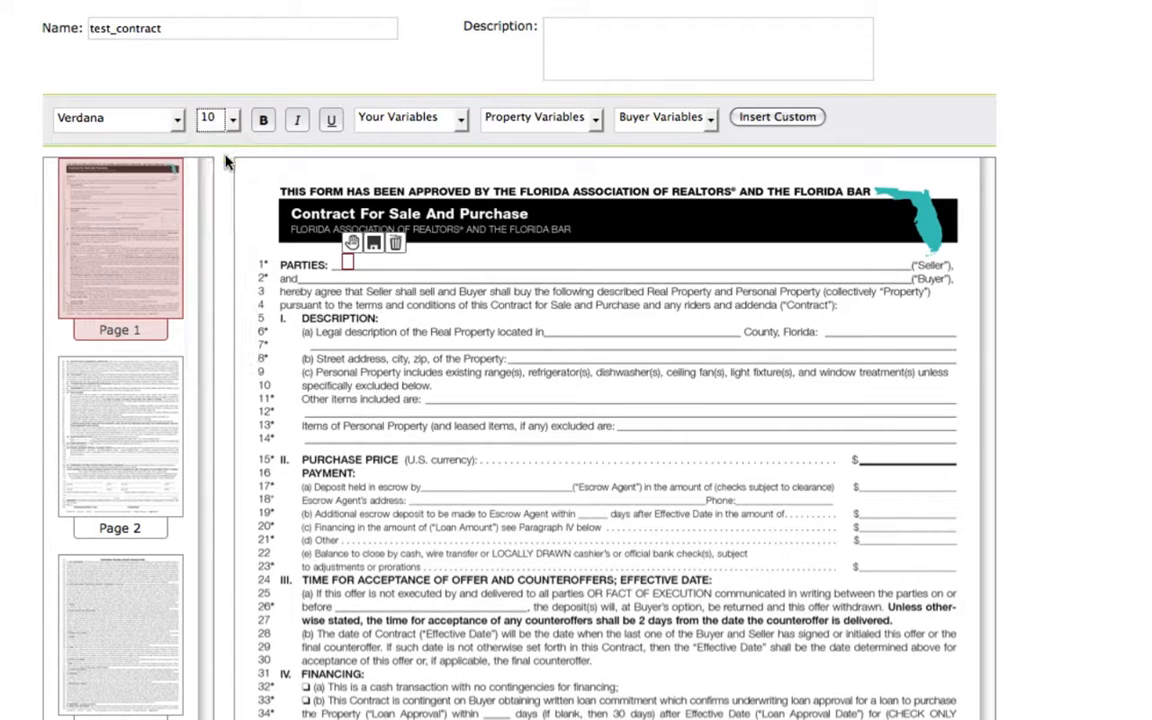
click(462, 122)
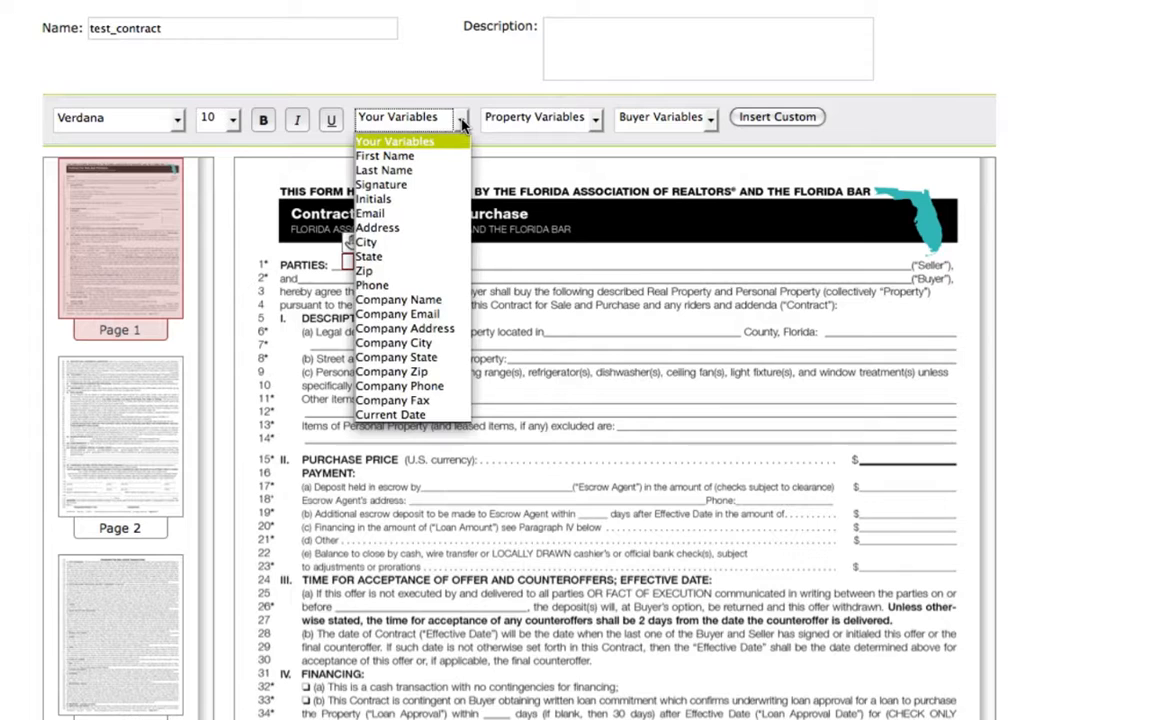
click(437, 302)
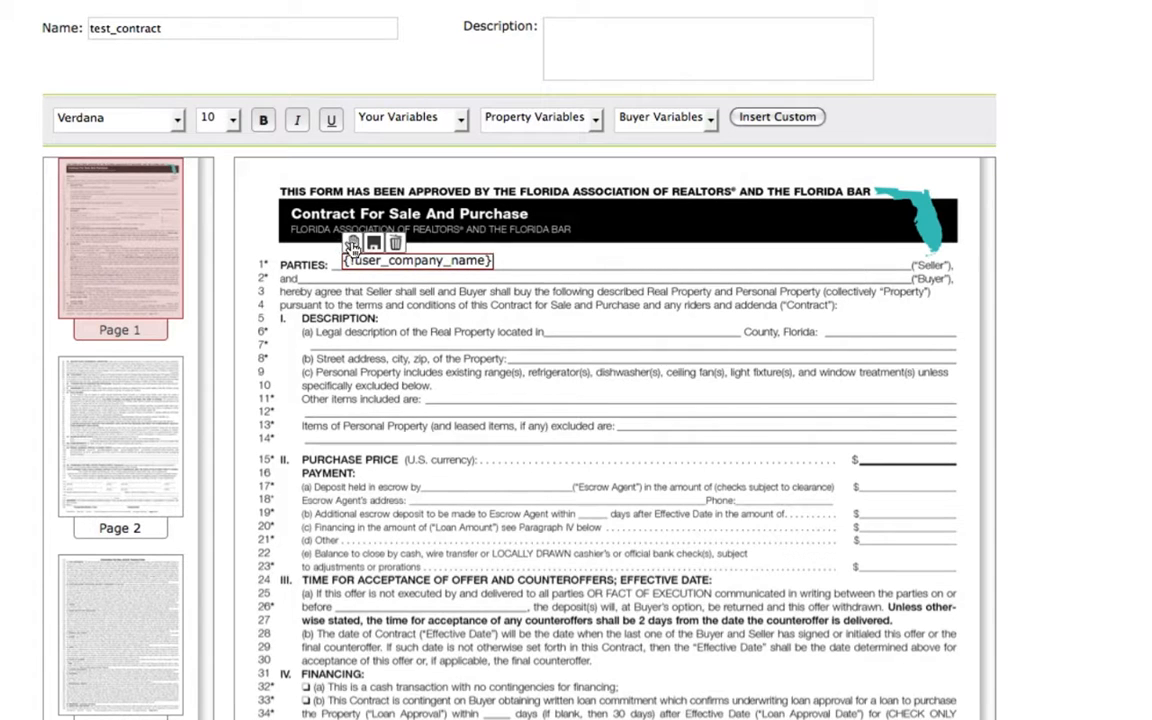
drag(352, 243, 349, 247)
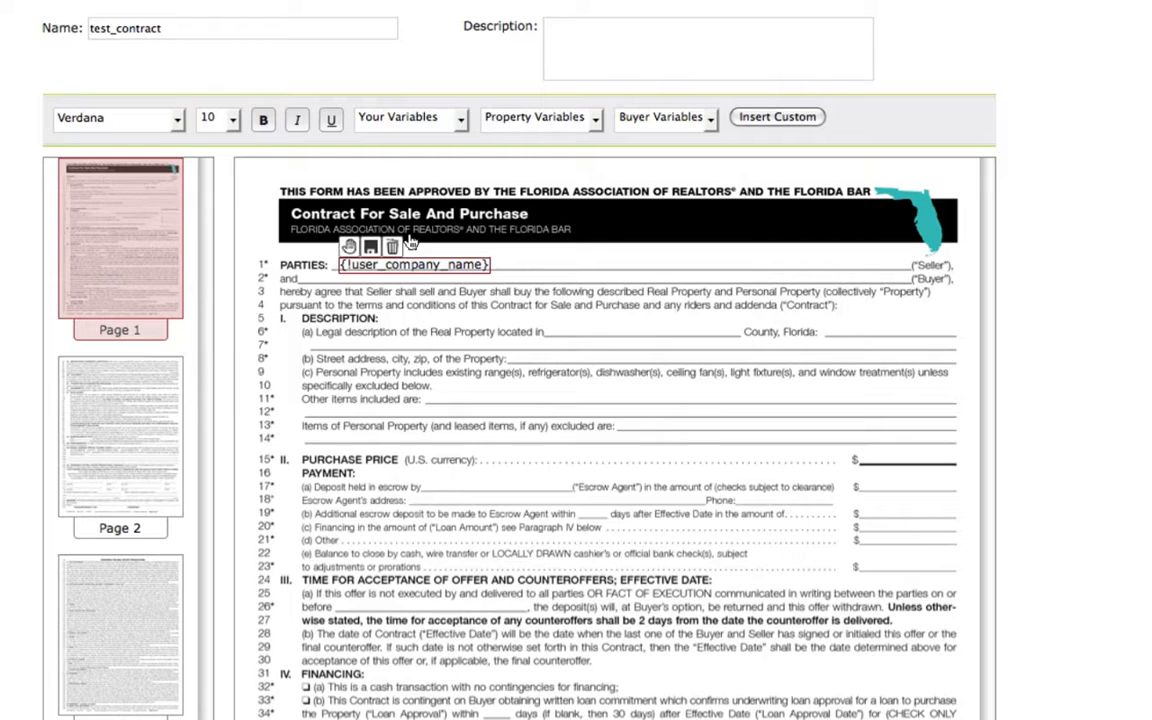
click(592, 249)
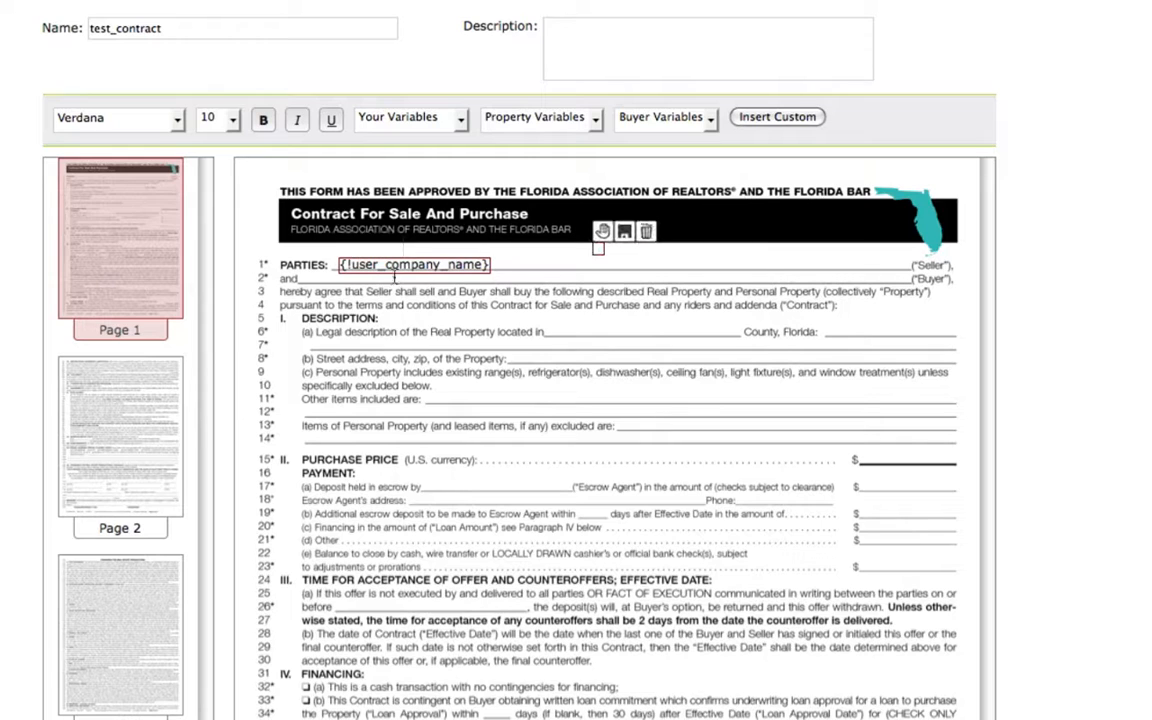
Add a text field with the buyer First Name and Last Name variables on the buyer line and align it.
click(322, 277)
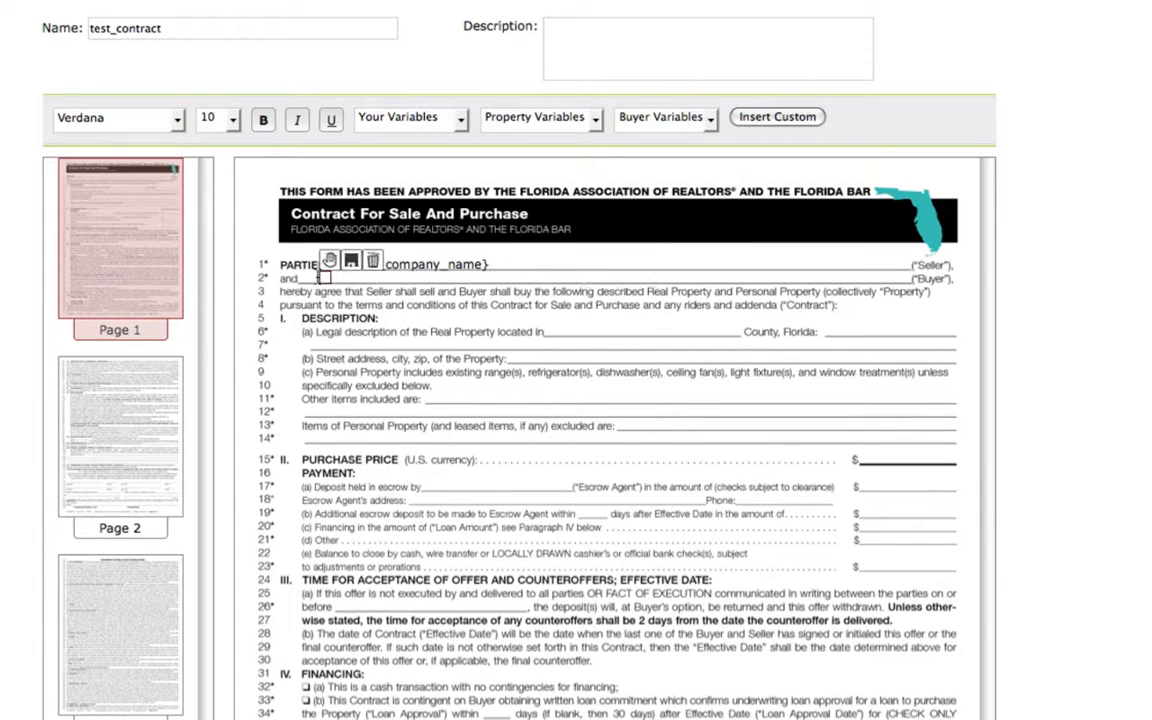
click(711, 120)
click(697, 158)
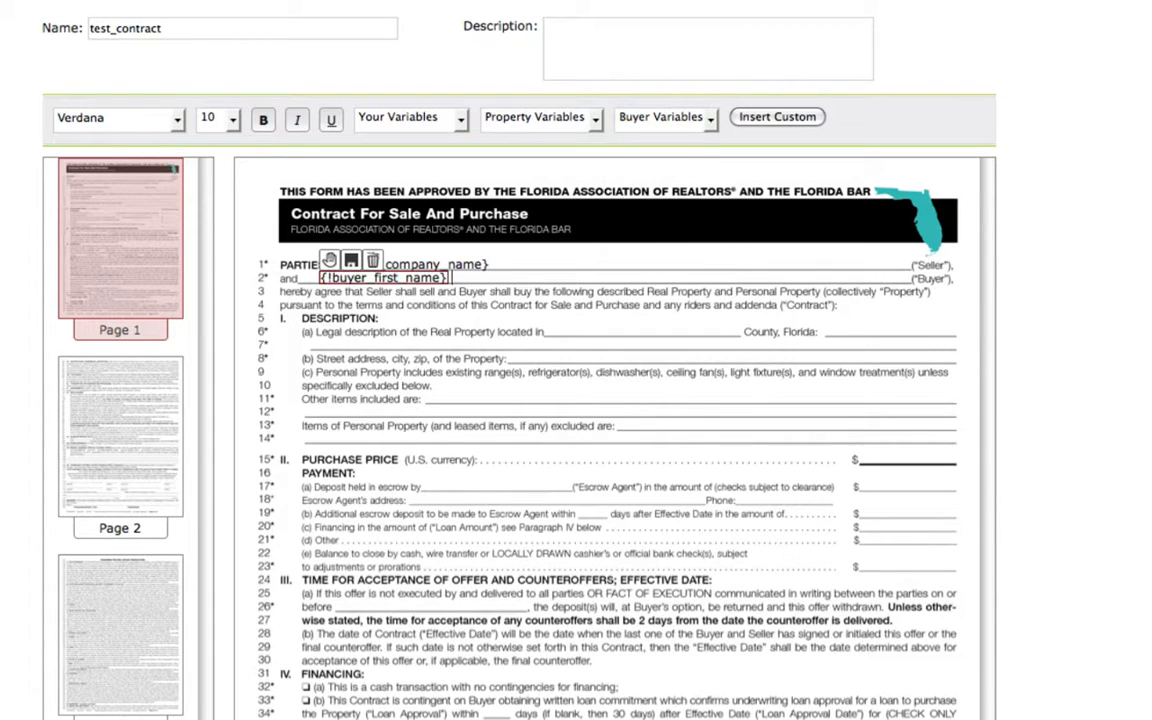
click(711, 120)
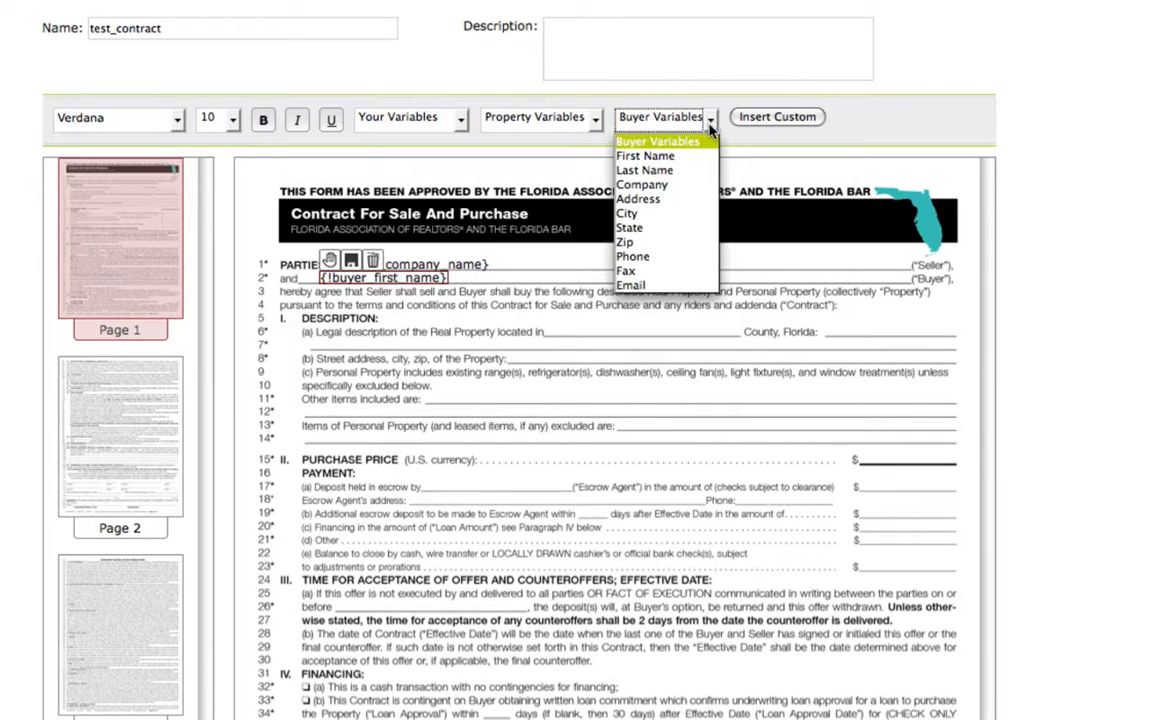
click(687, 170)
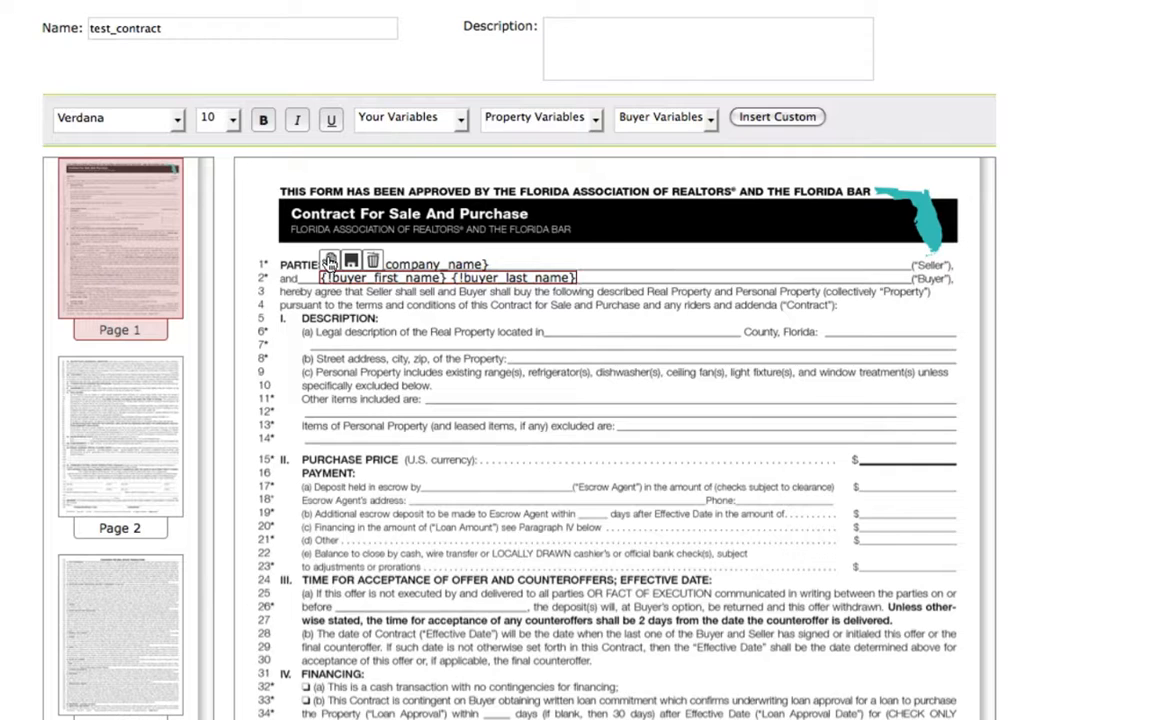
drag(331, 262, 330, 263)
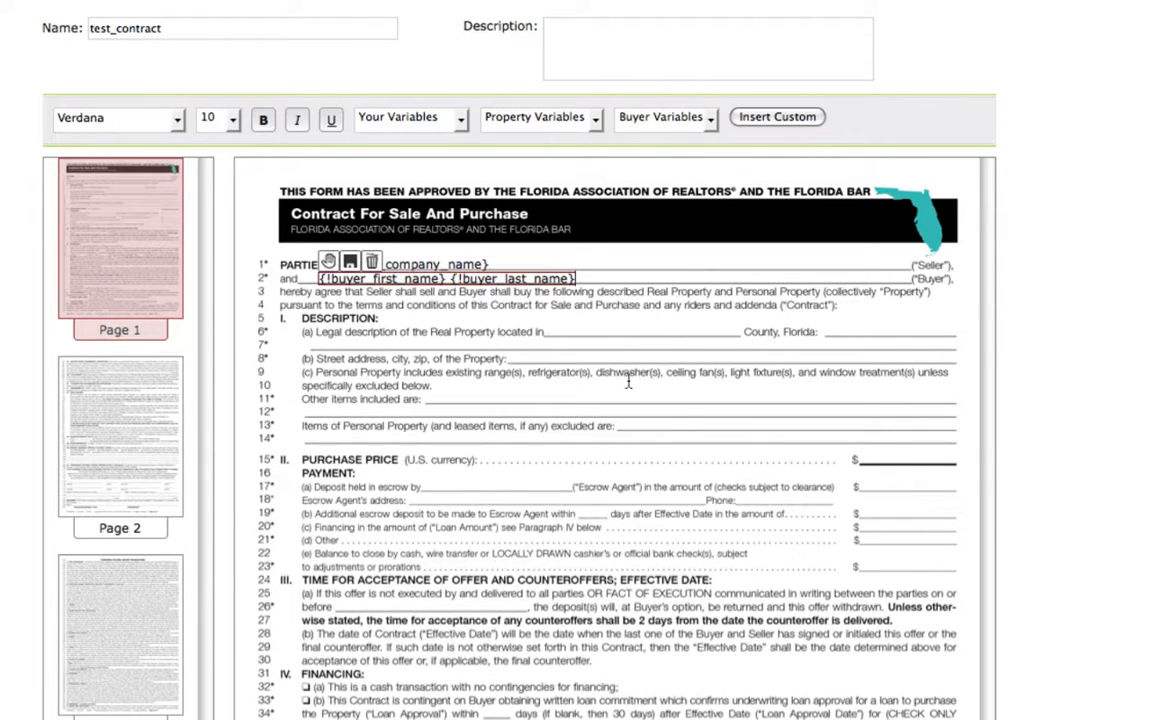
Add a text field with the property Address and City variables on the street address line.
click(583, 334)
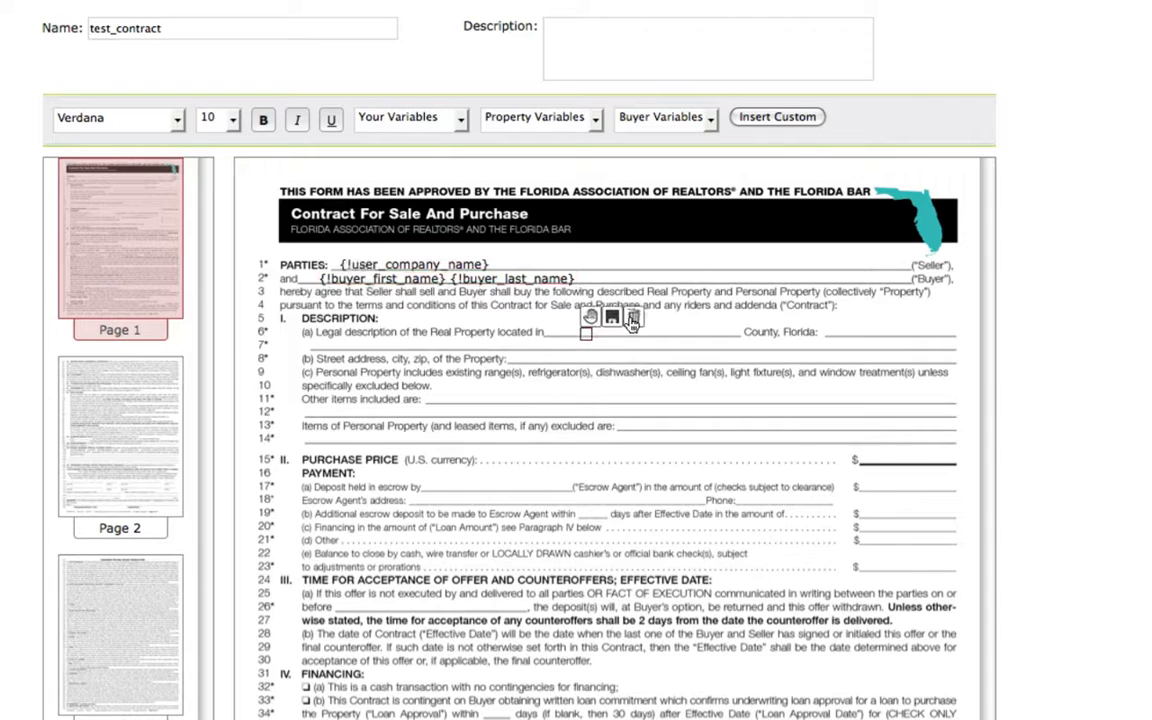
click(632, 318)
click(514, 357)
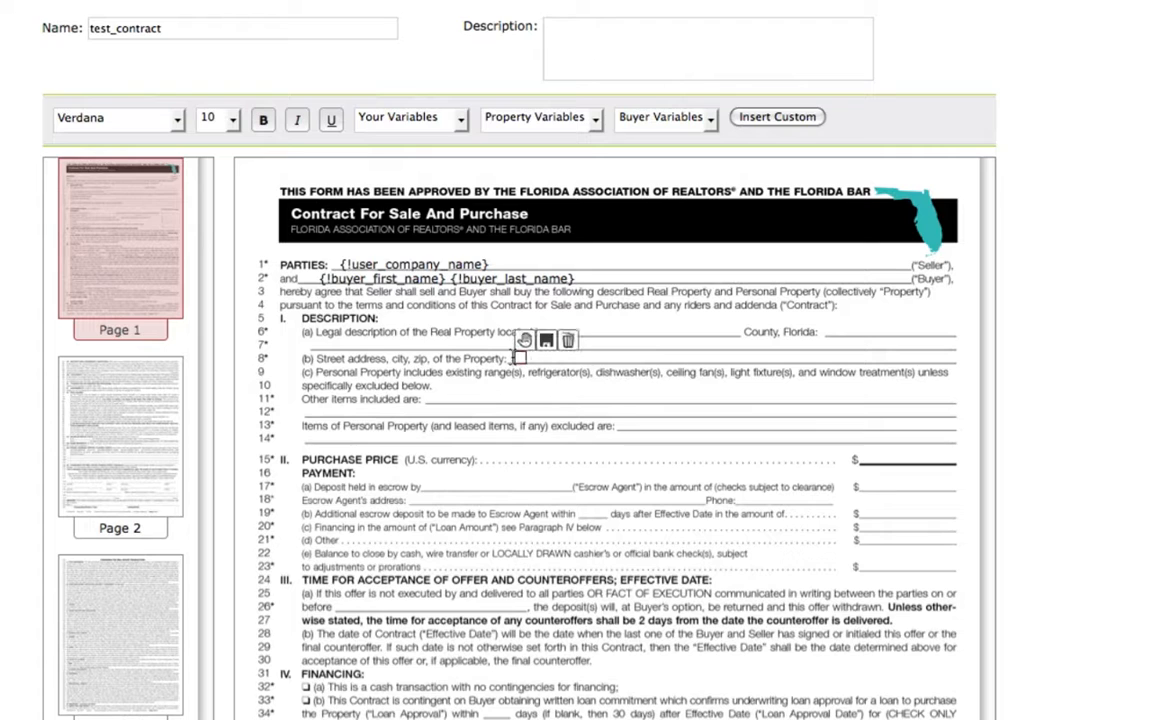
click(596, 120)
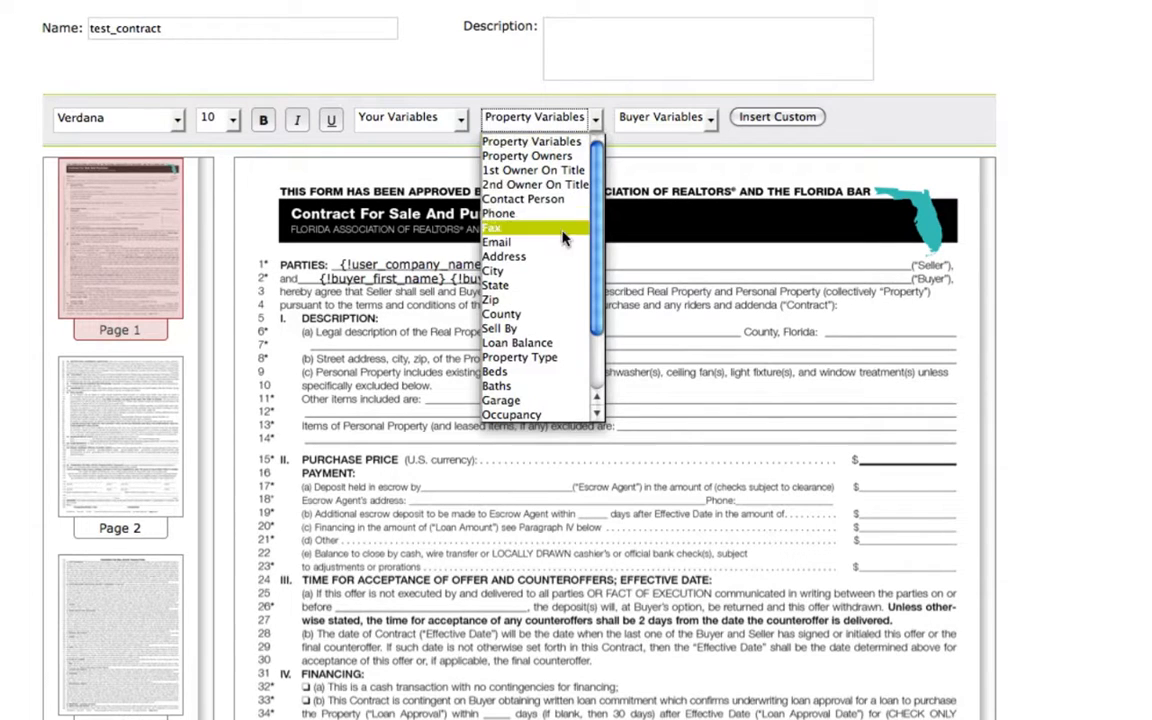
click(558, 256)
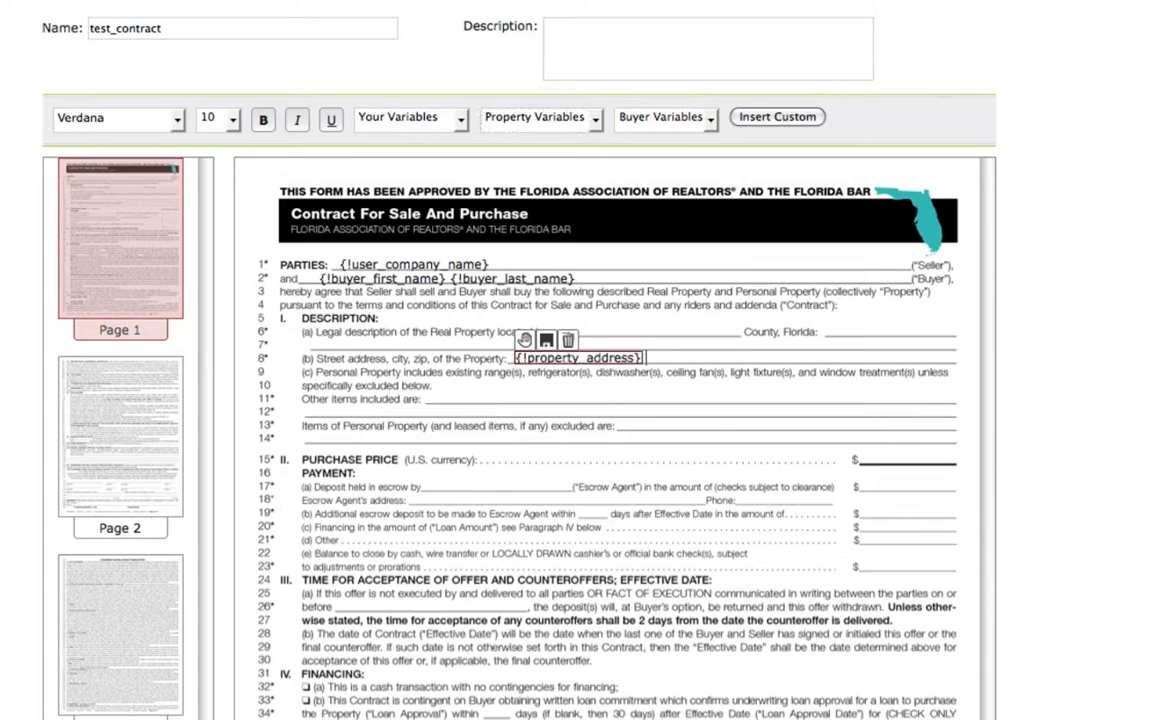
click(538, 112)
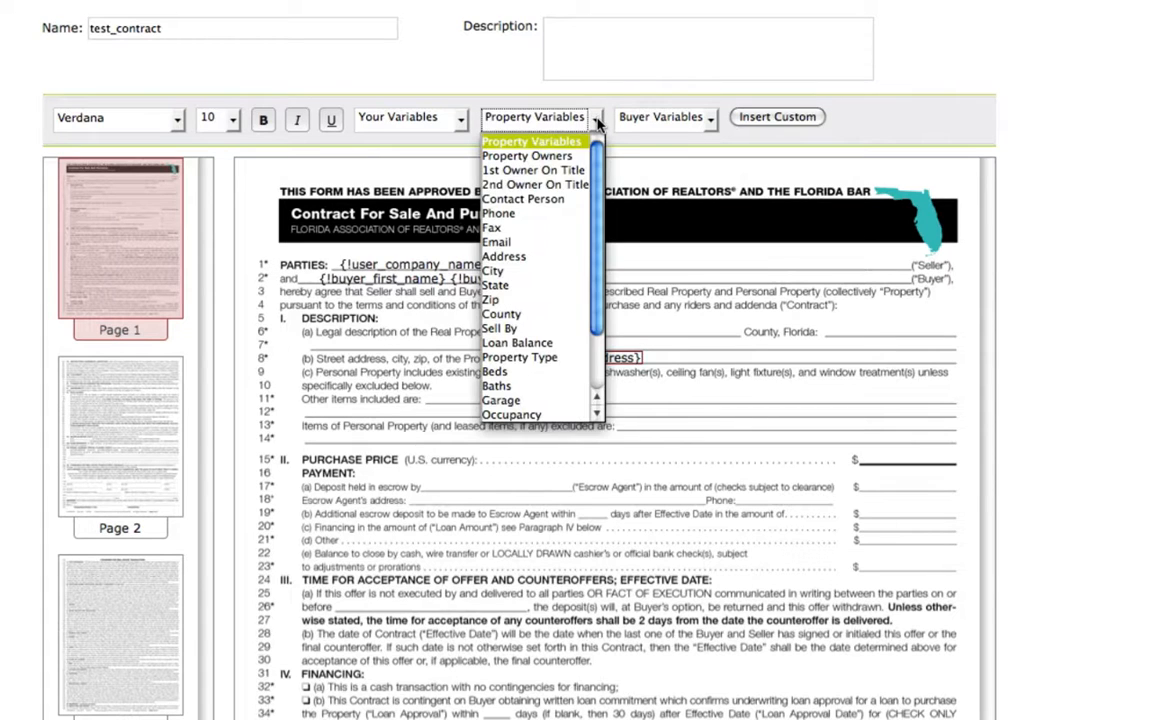
click(536, 270)
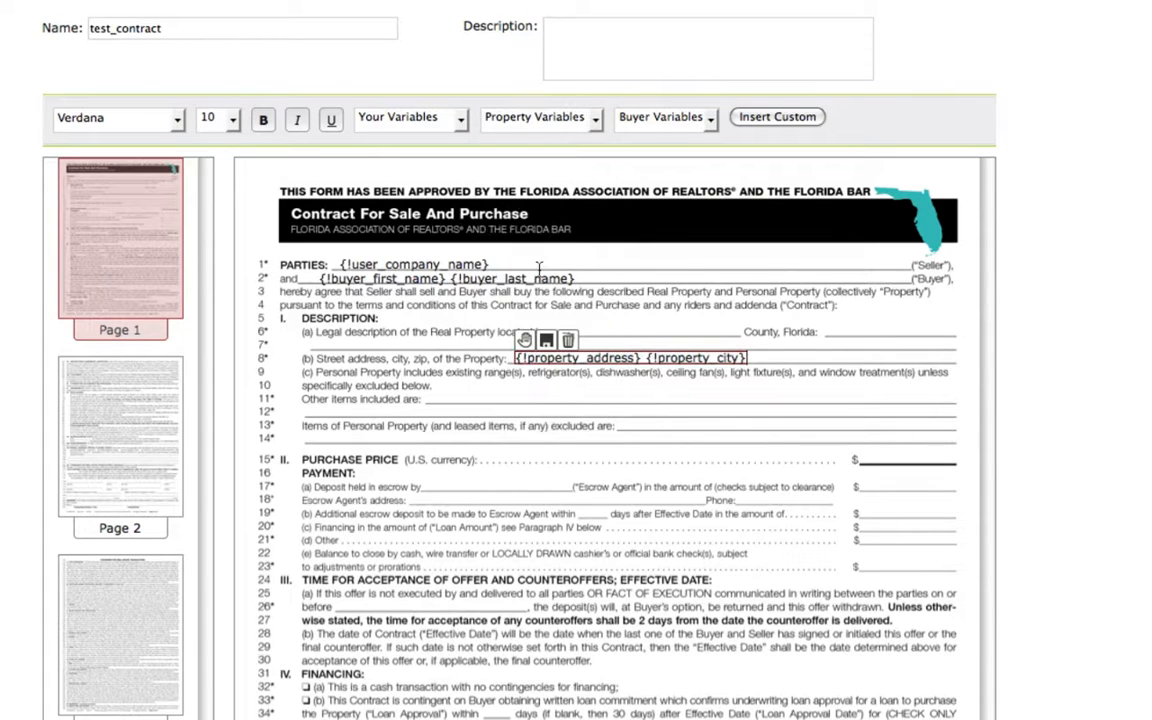
Append a comma and the property State and Zip variables to the street address field, and align it with the line.
text(,)
click(541, 115)
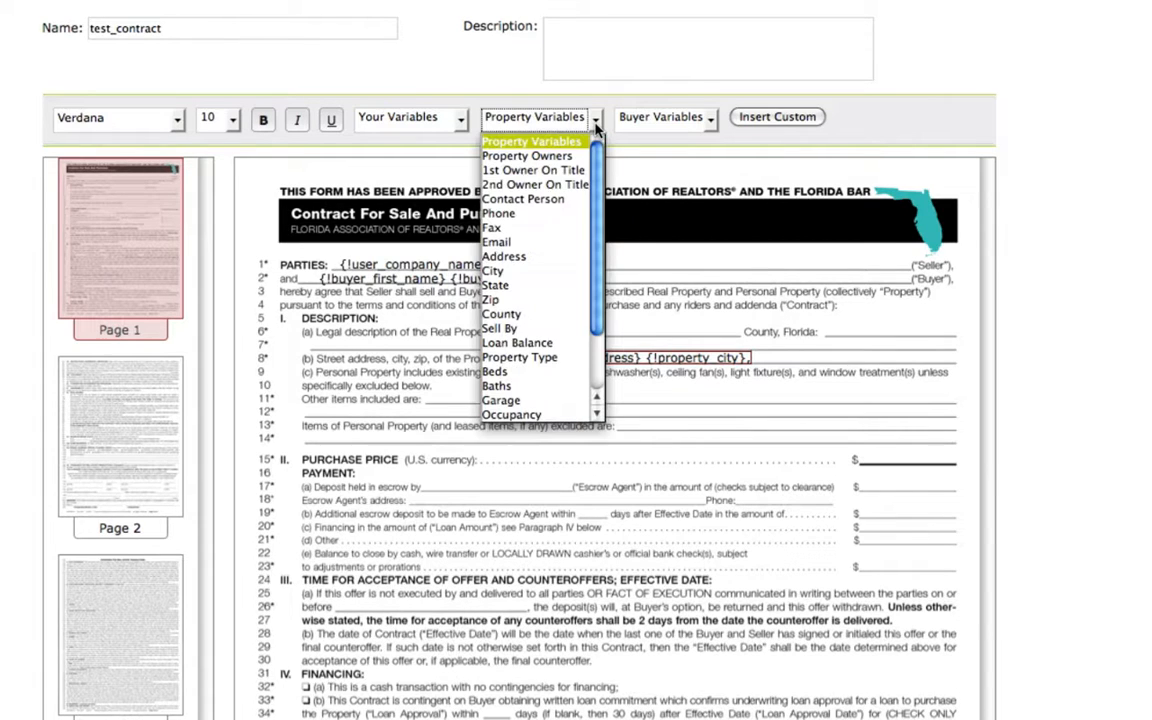
click(541, 287)
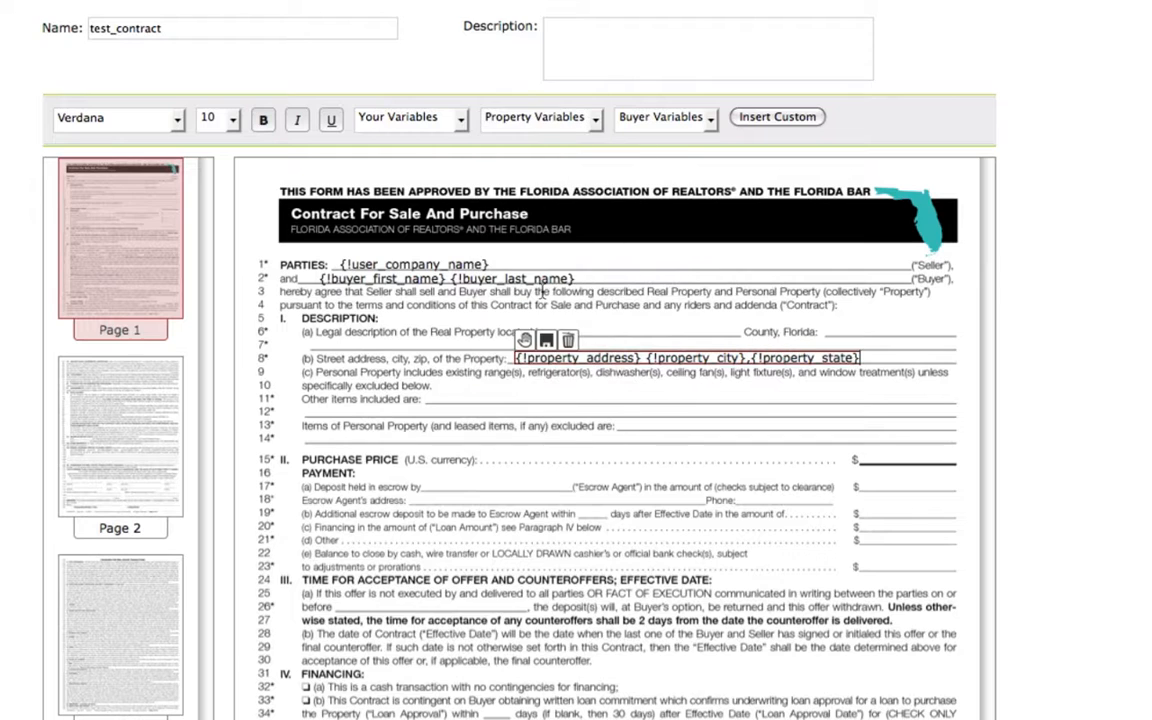
click(541, 117)
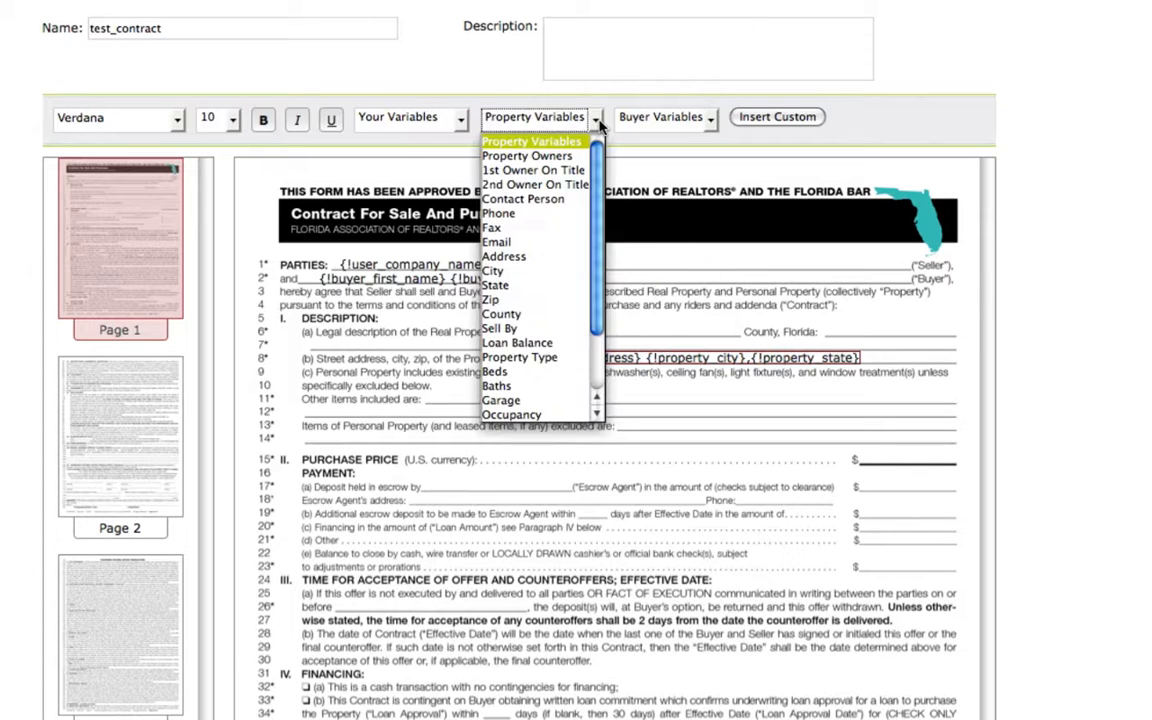
click(536, 305)
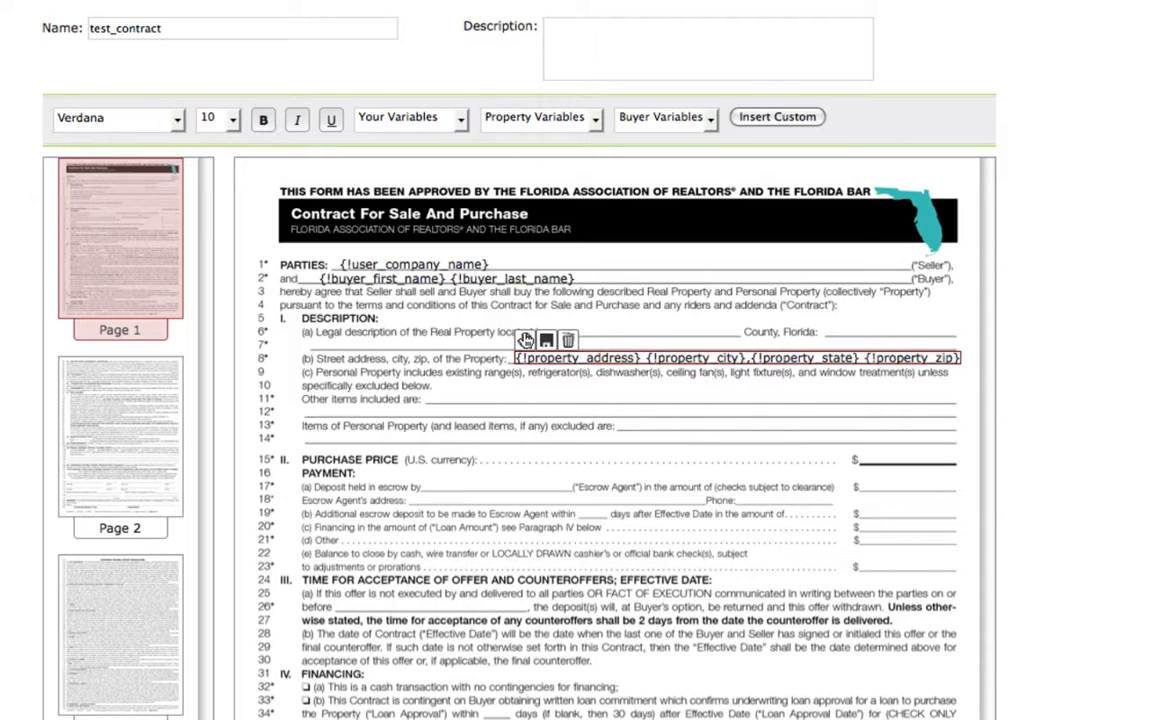
drag(525, 343, 521, 342)
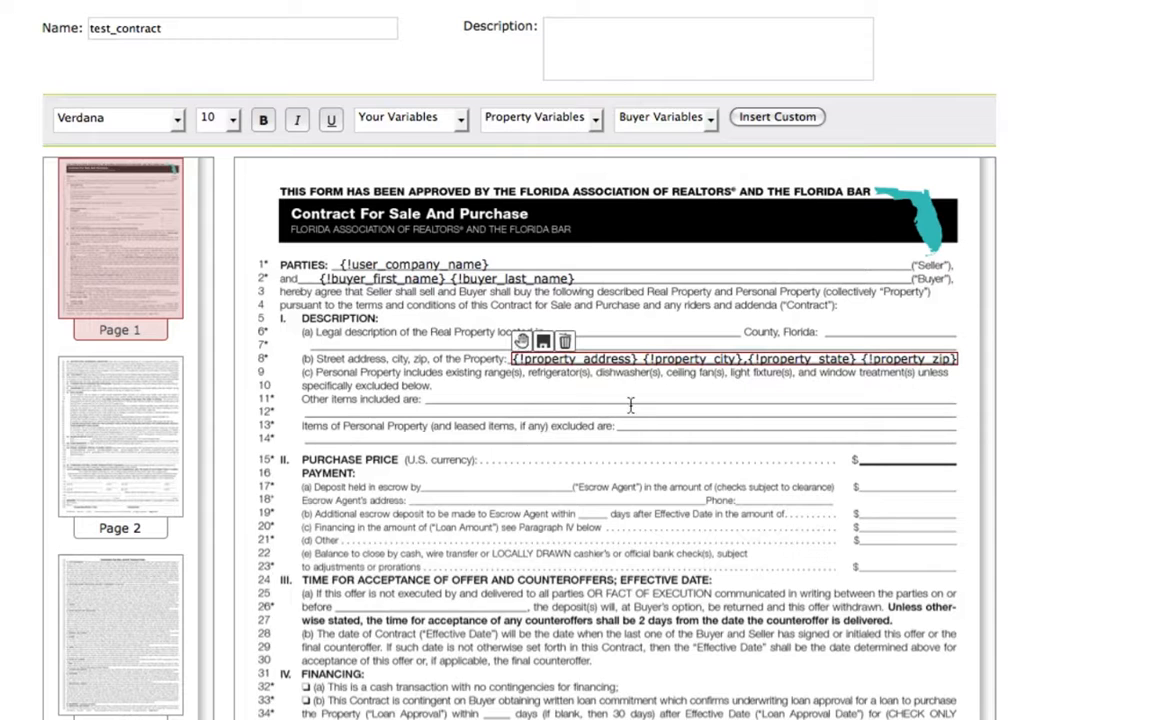
click(863, 457)
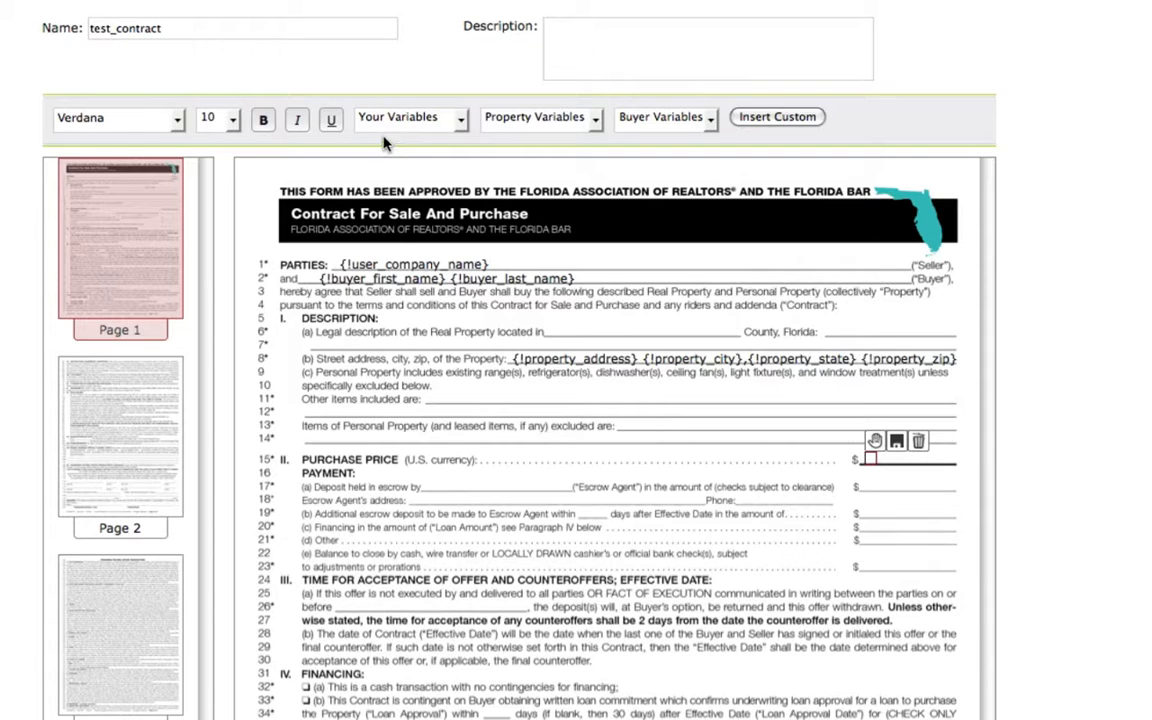
click(462, 120)
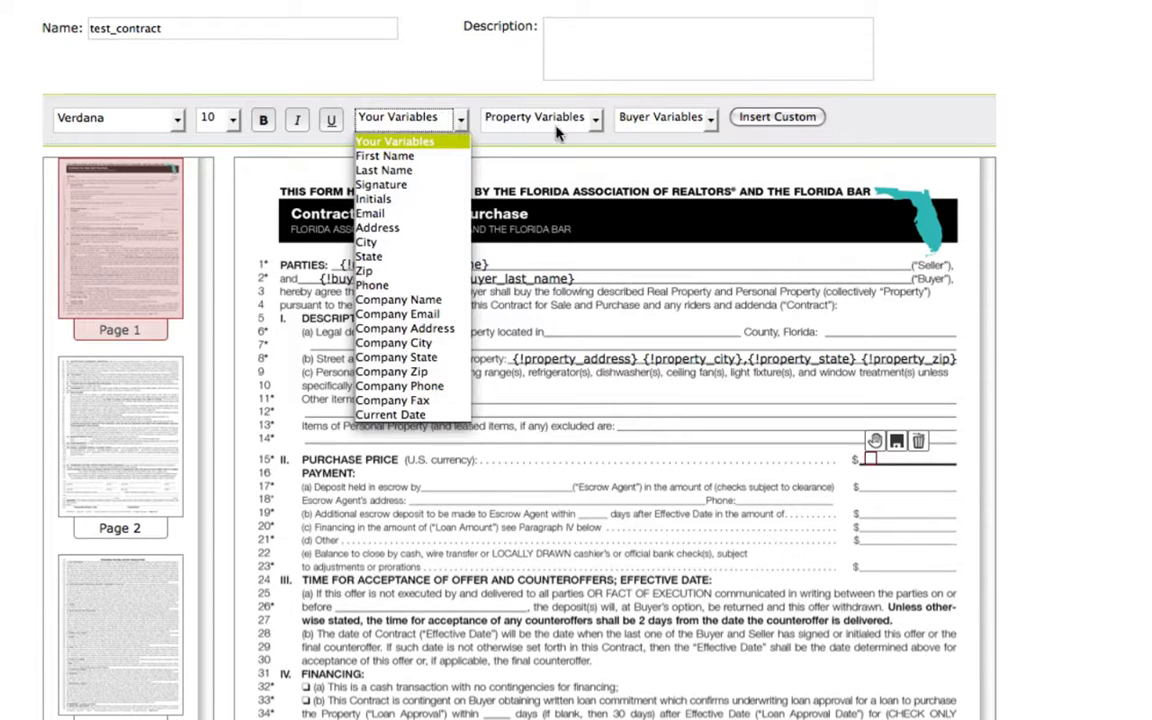
click(595, 122)
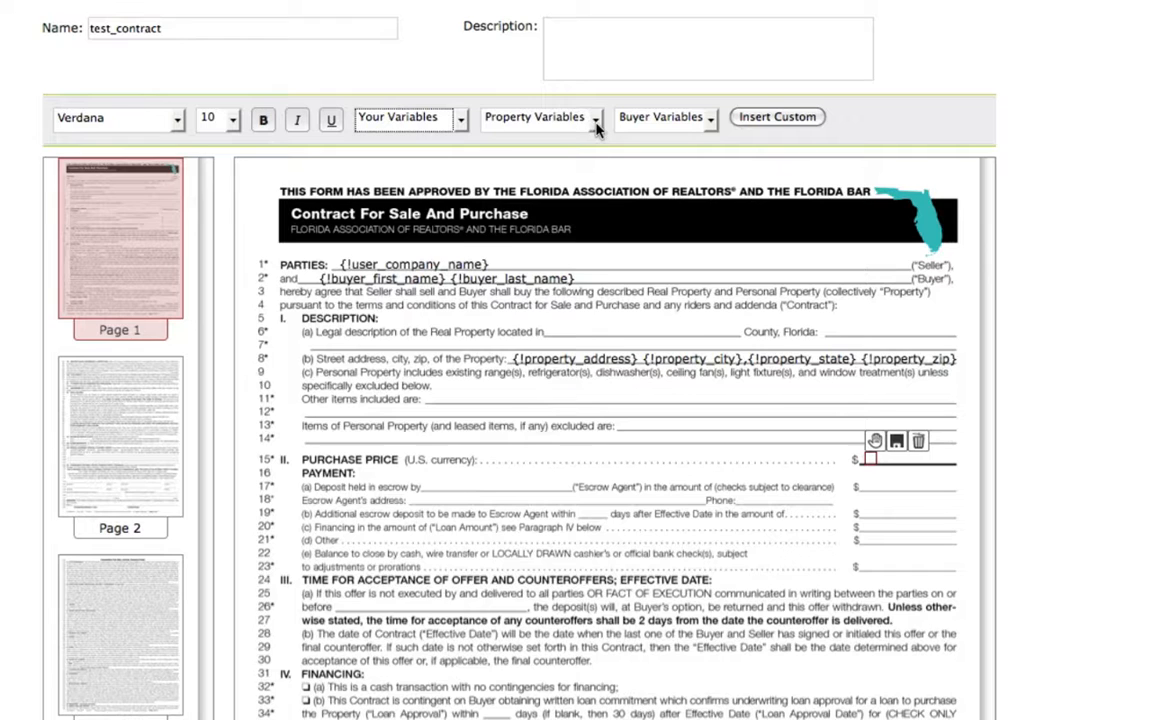
click(595, 122)
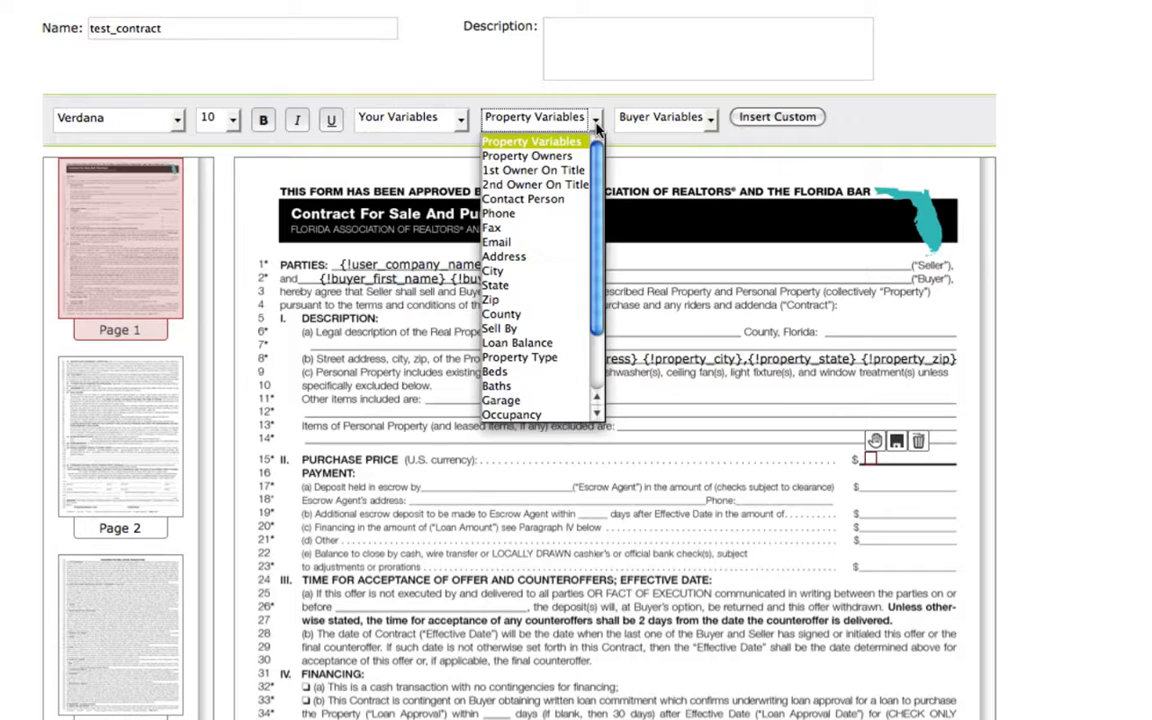
click(711, 122)
click(711, 122)
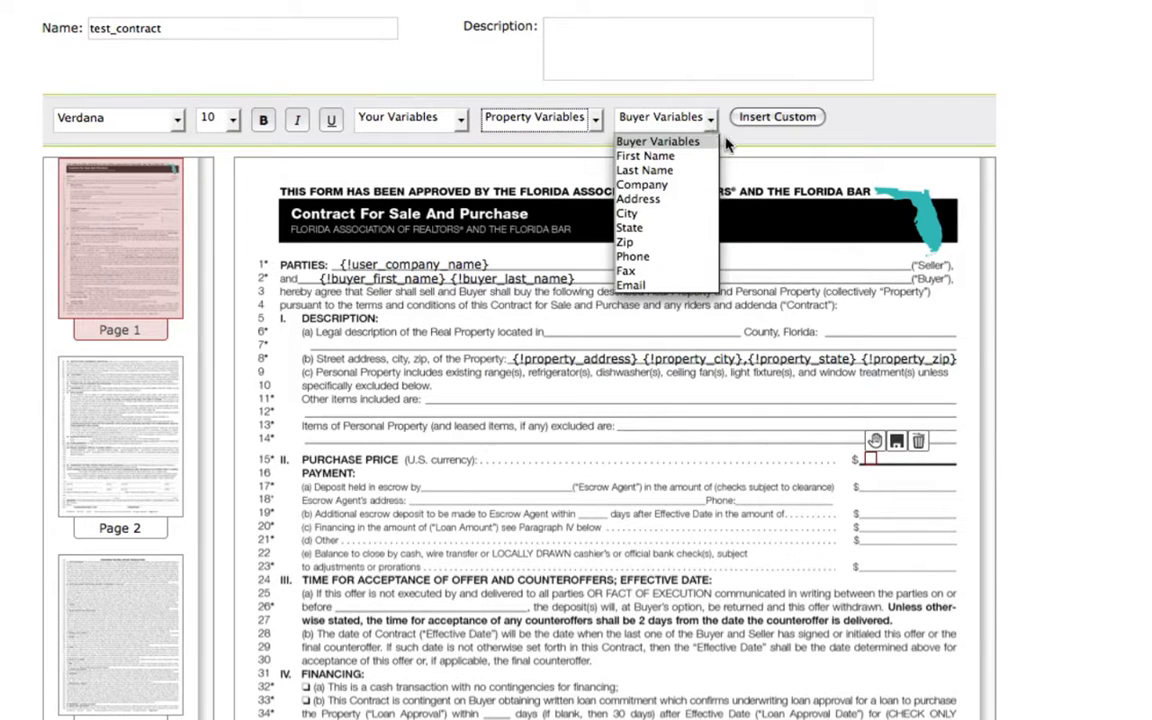
click(755, 147)
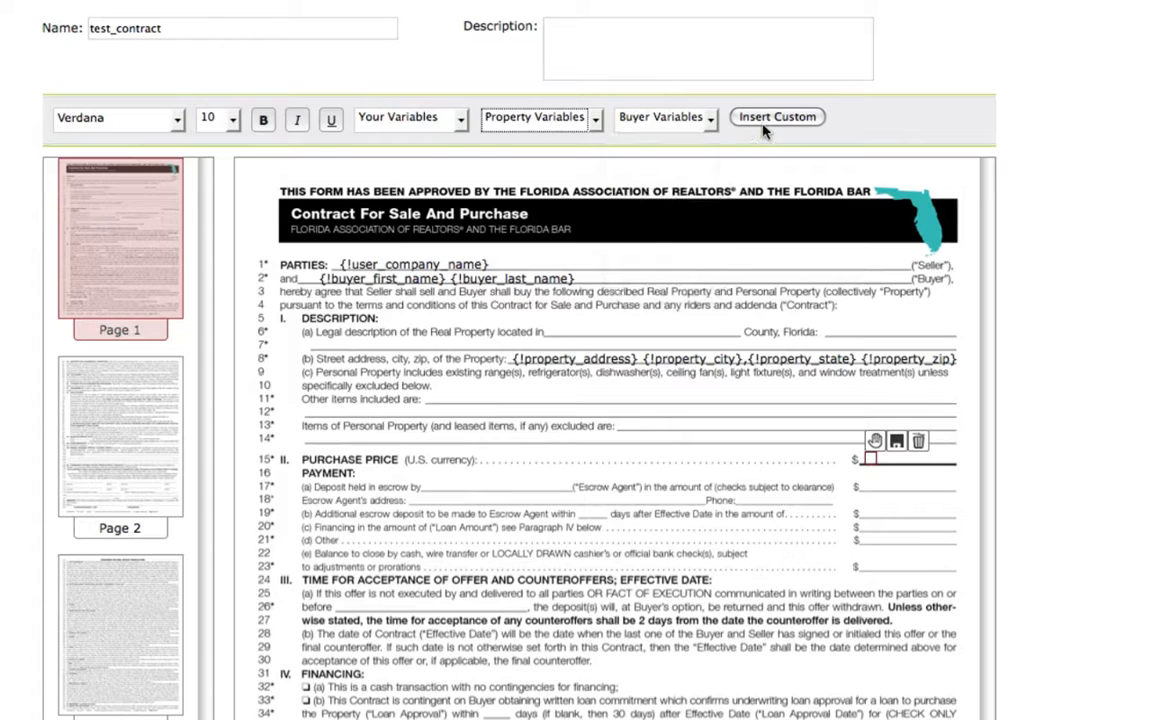
click(757, 119)
click(923, 445)
Add a text field with a custom variable named purchase_price on the PURCHASE PRICE line and align it with the line.
click(870, 457)
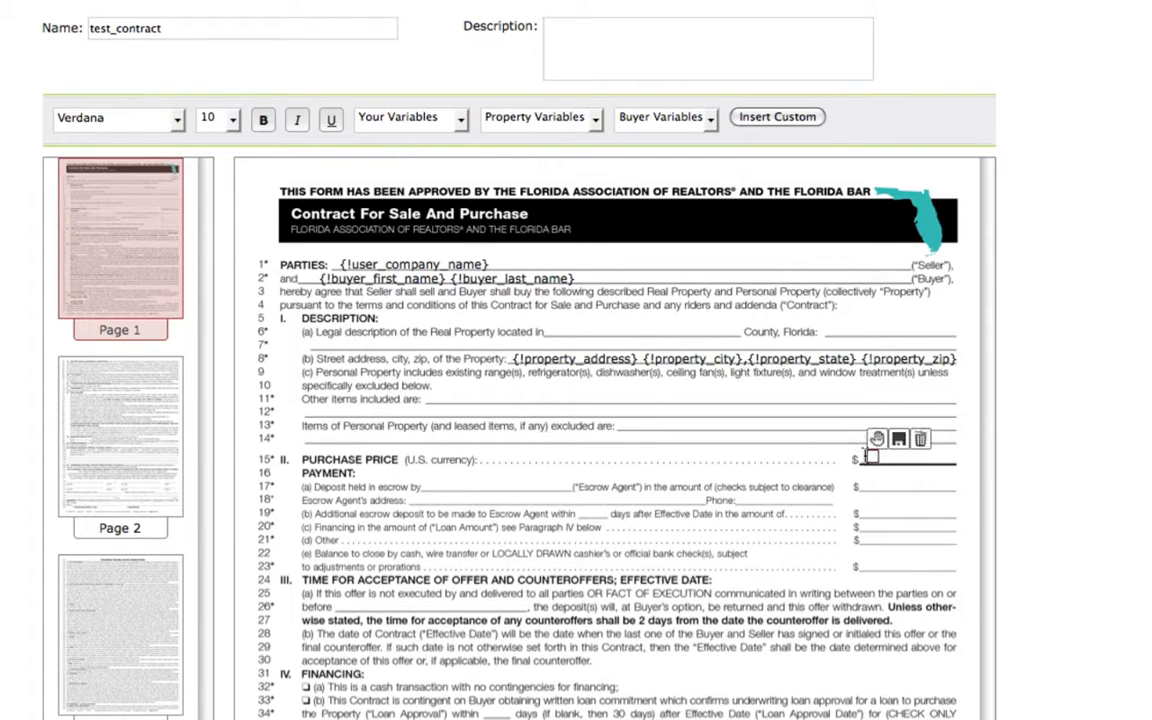
click(779, 122)
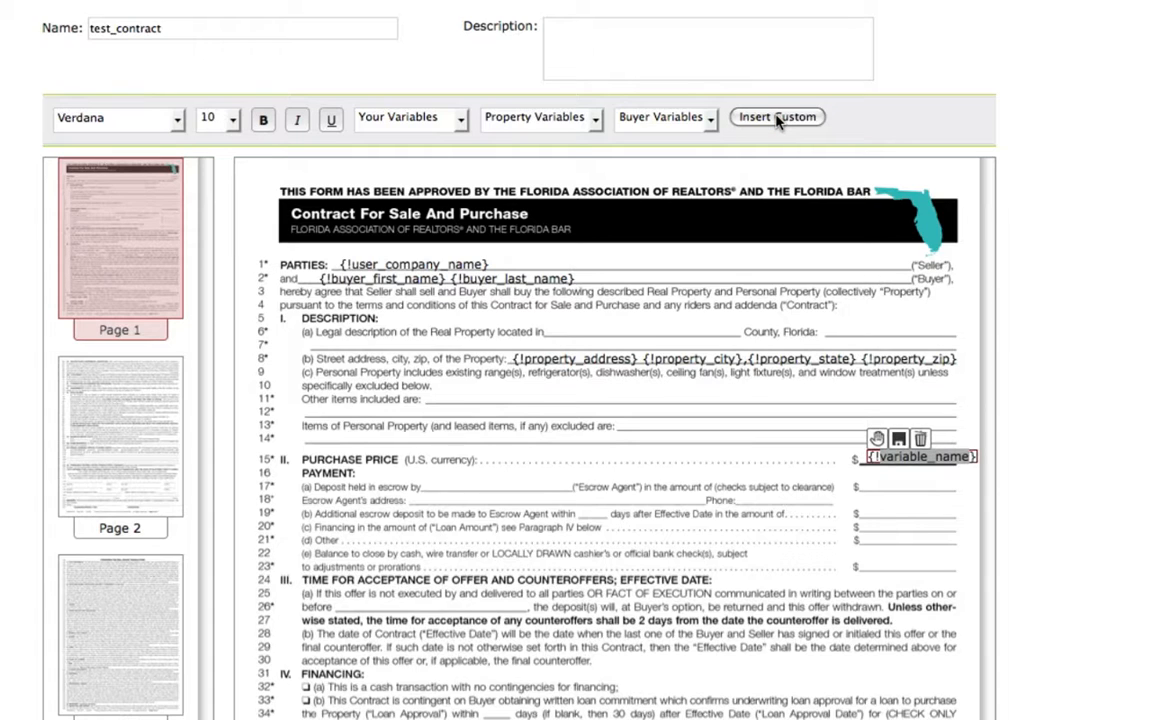
key(BackSpace)
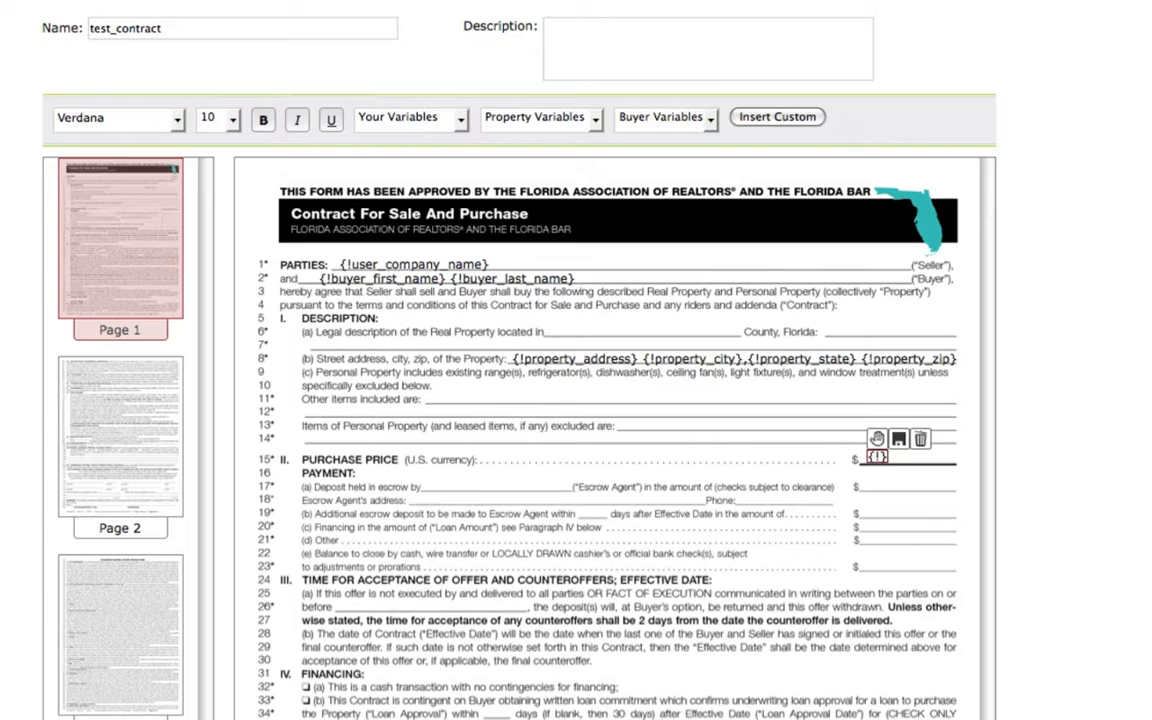
text(purchase_)
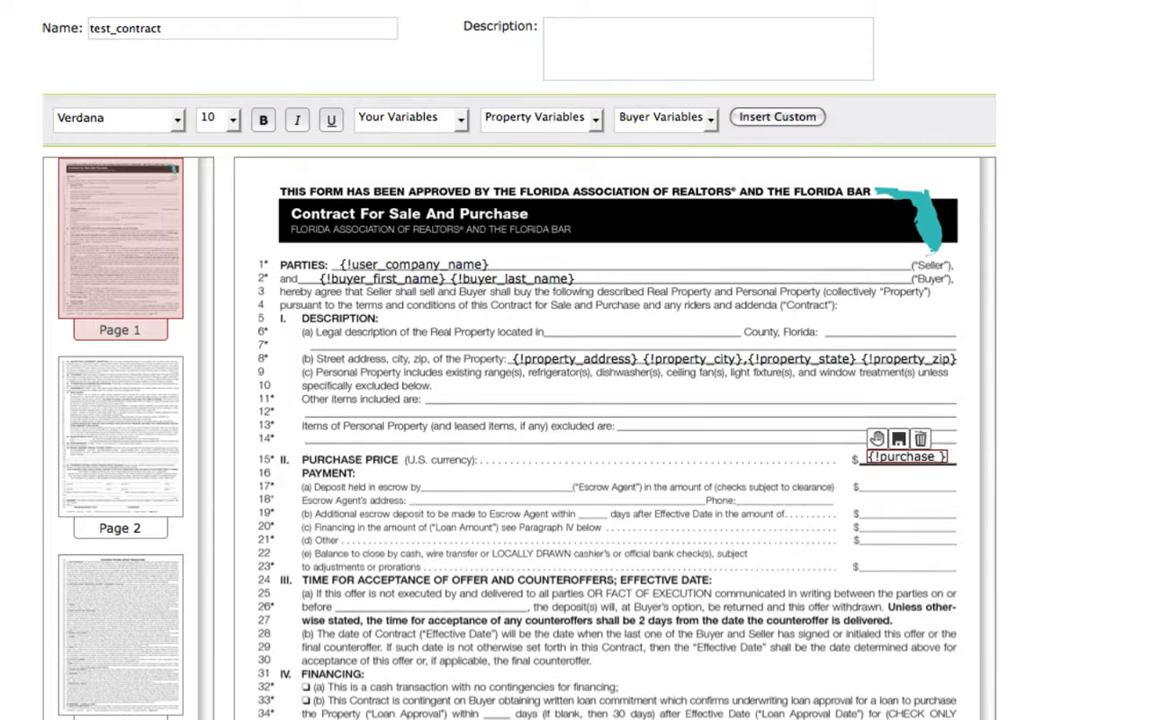
text(price)
drag(876, 440, 866, 443)
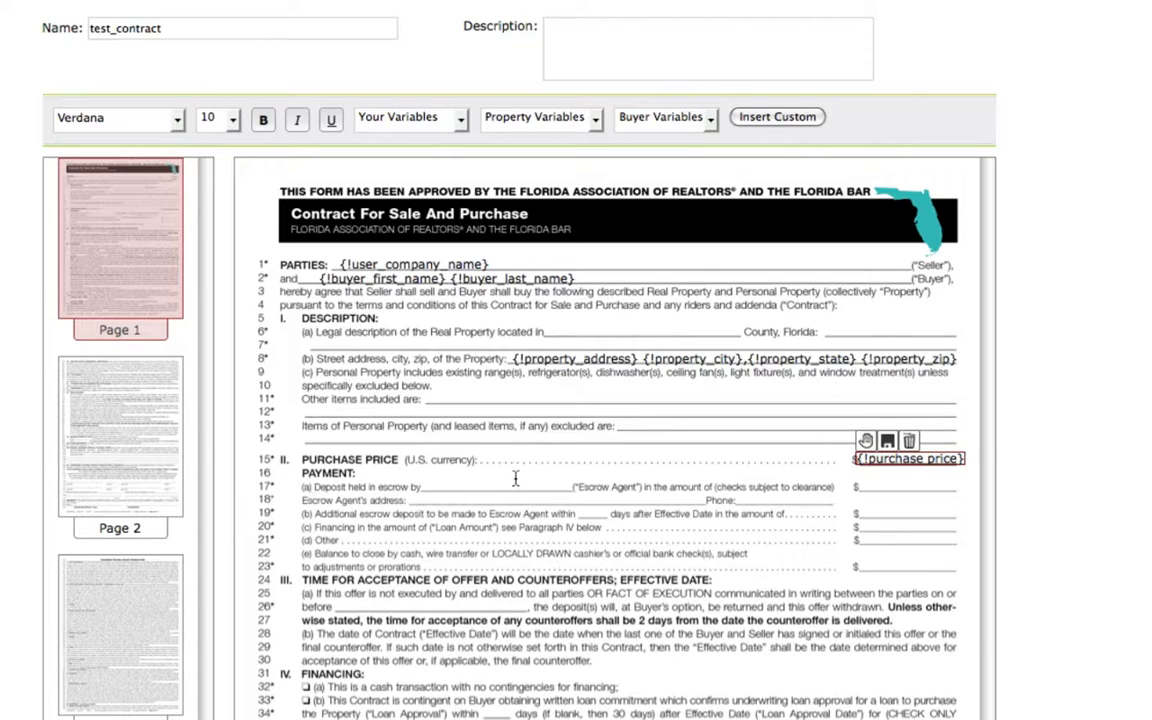
Add a text field reading Compass Land and Title on the "Deposit held in escrow by" line and align it with the blank.
click(426, 484)
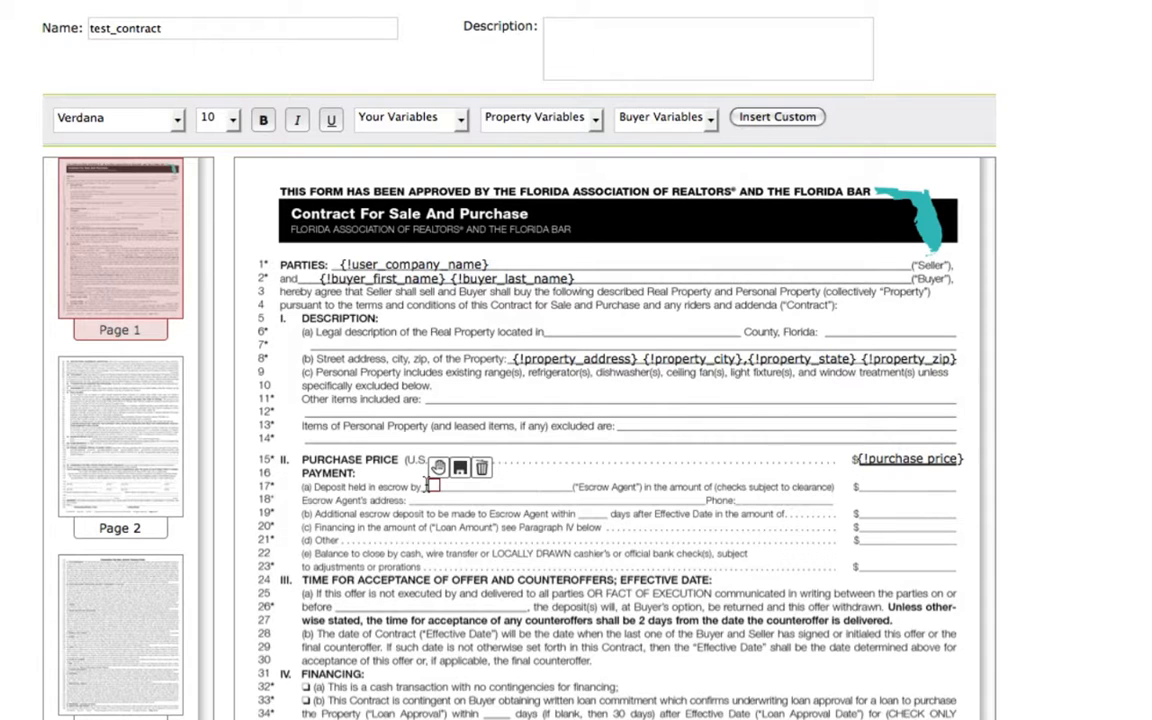
text(Compass)
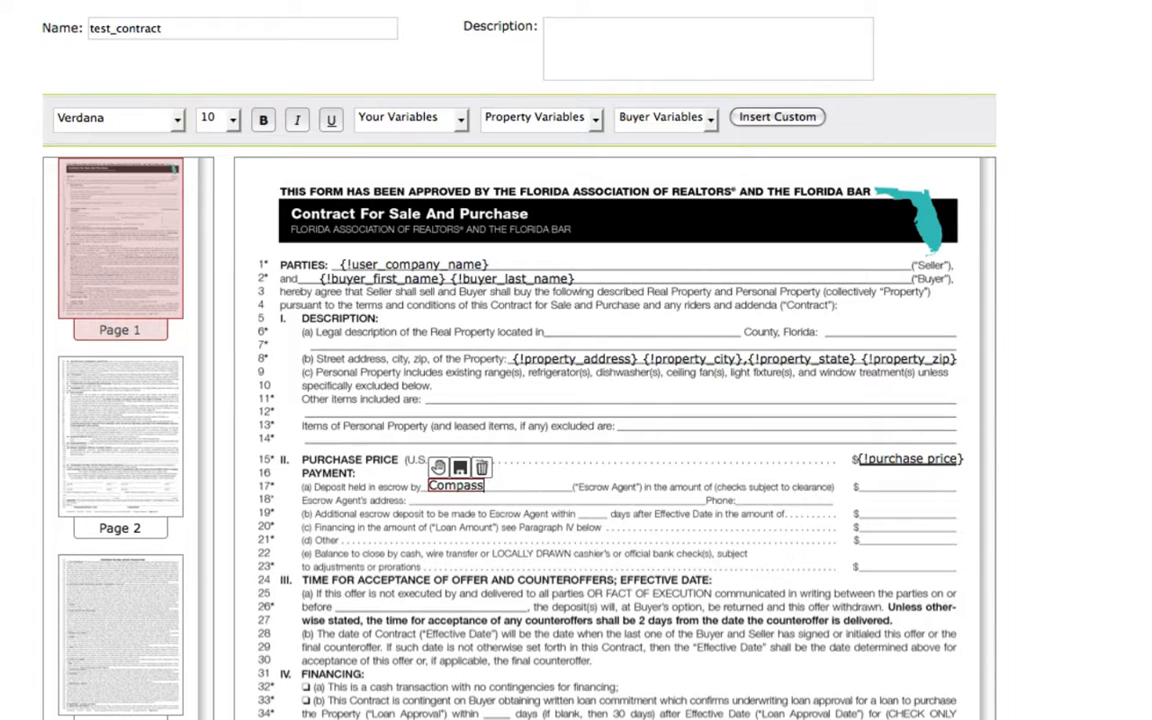
text( Land and Tit)
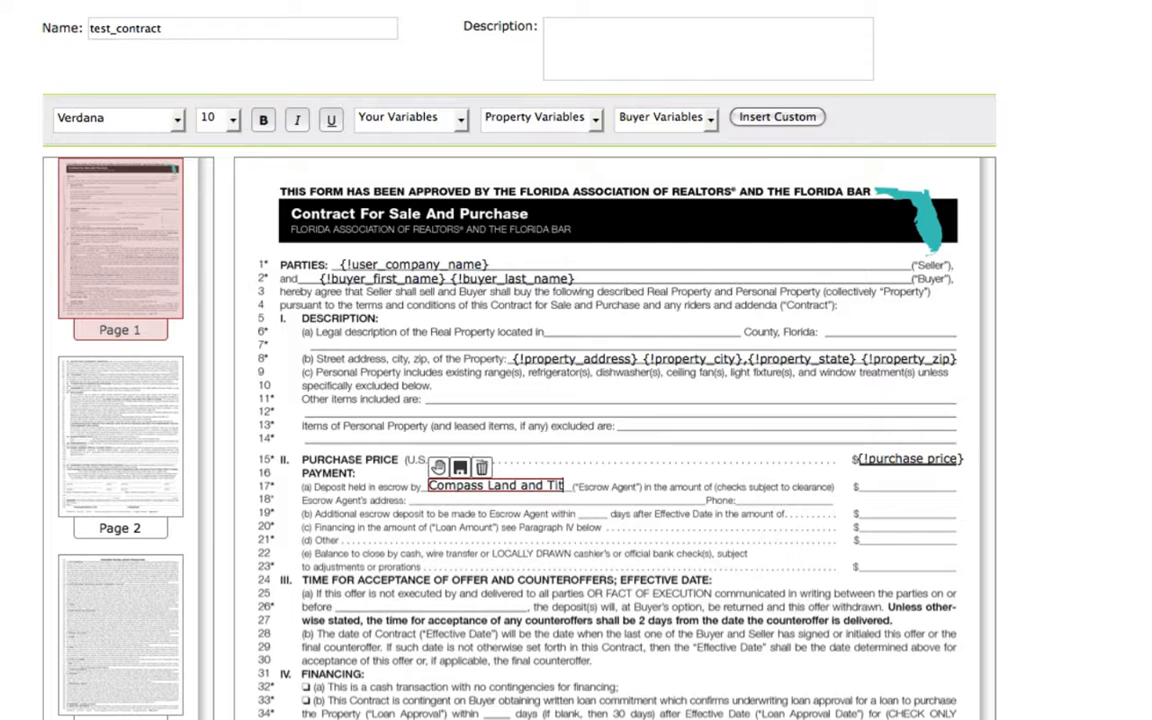
text(le)
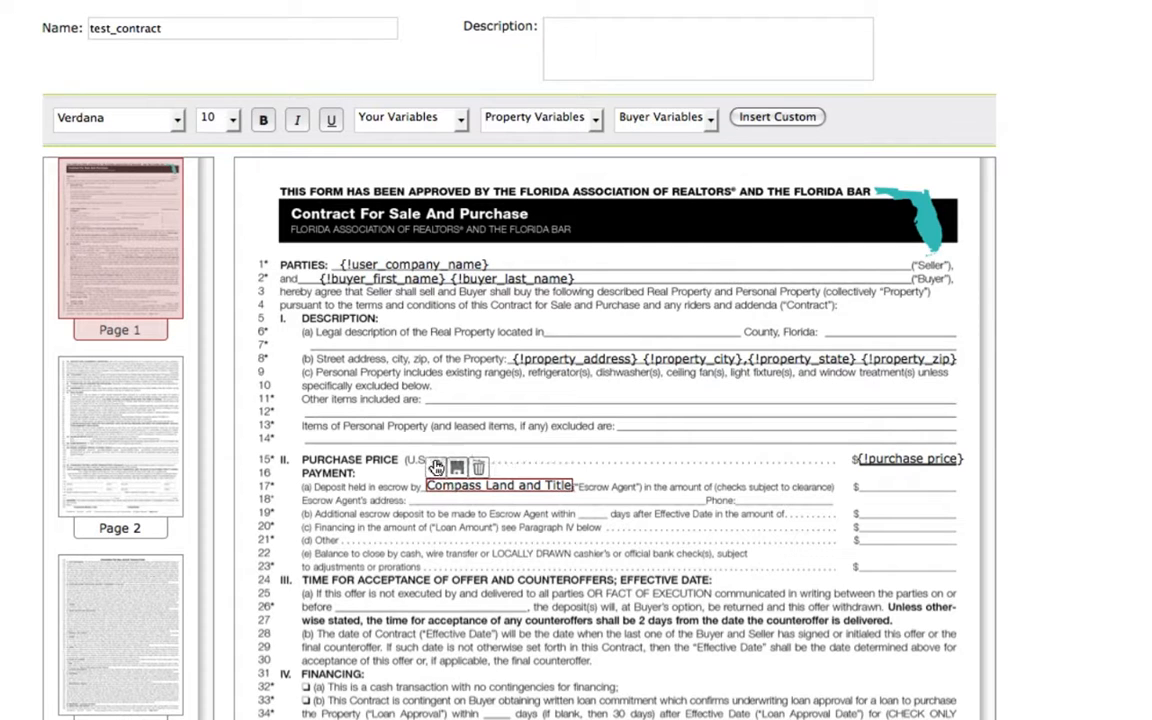
drag(438, 467, 433, 467)
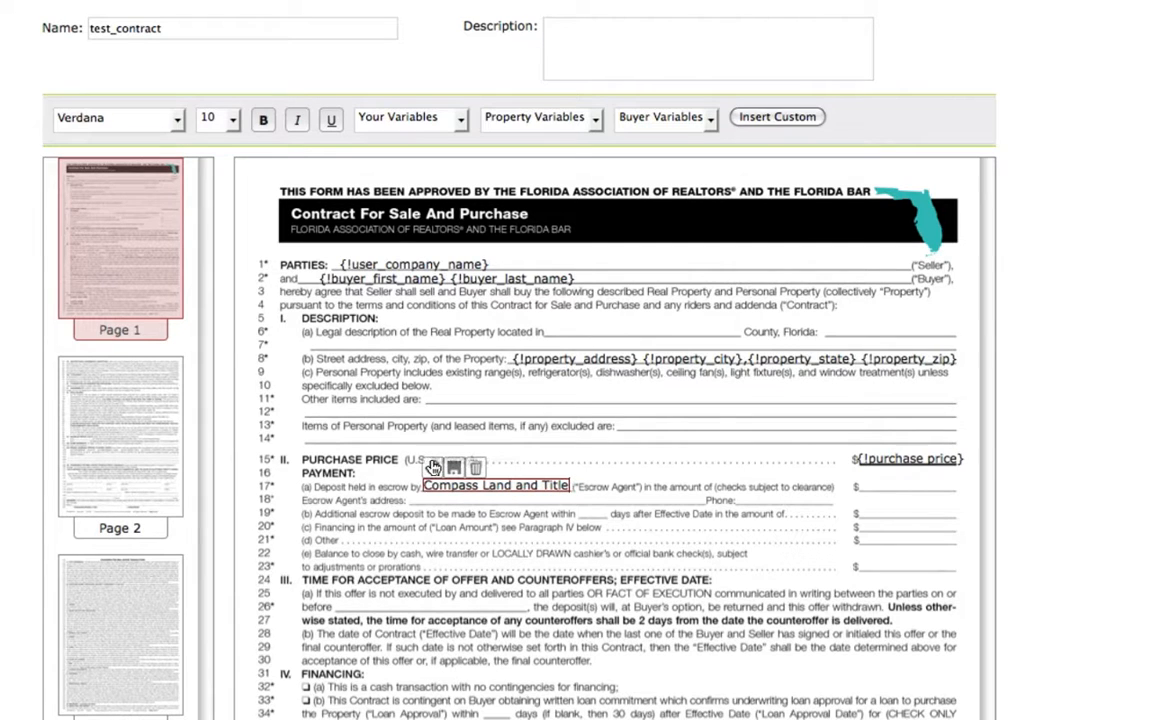
click(520, 453)
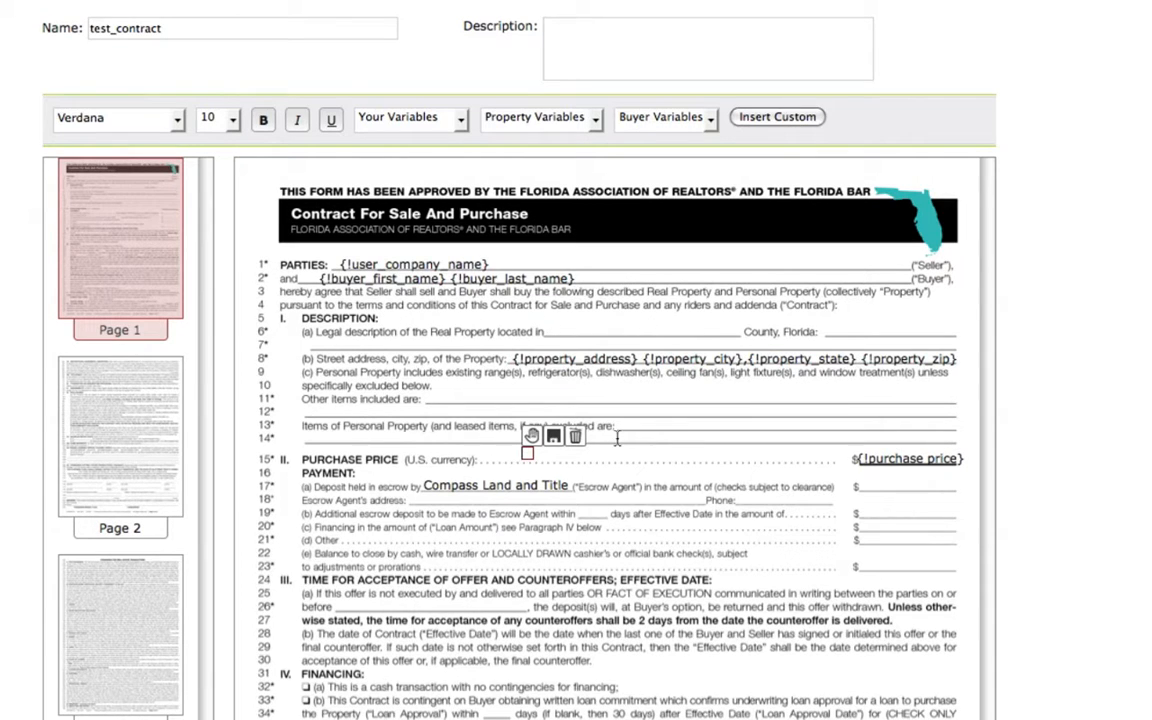
Add a text field with a custom variable named deposit on the additional escrow deposit amount line and align it.
click(868, 508)
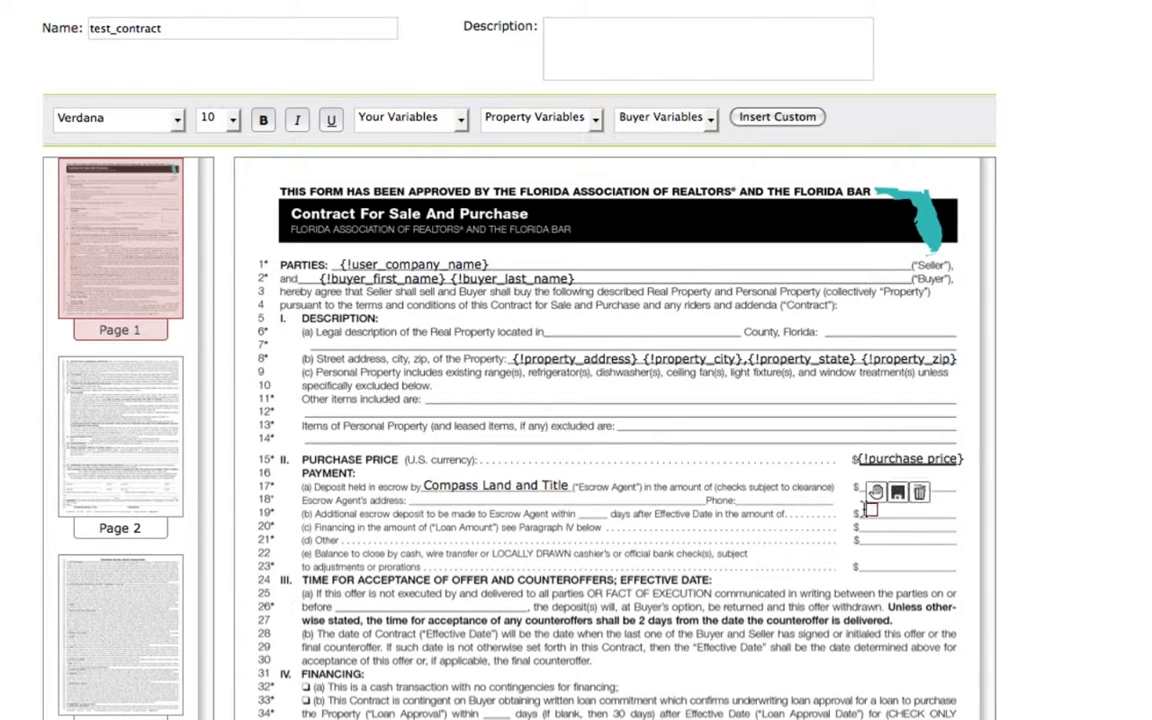
click(763, 118)
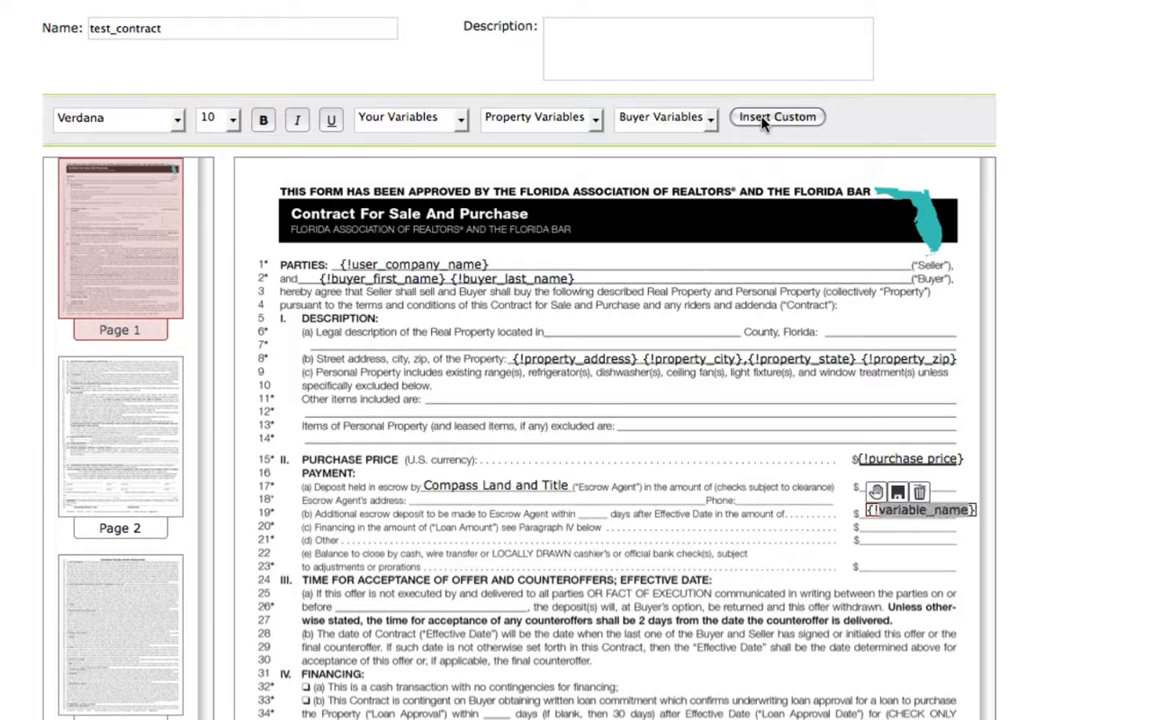
text(deposi)
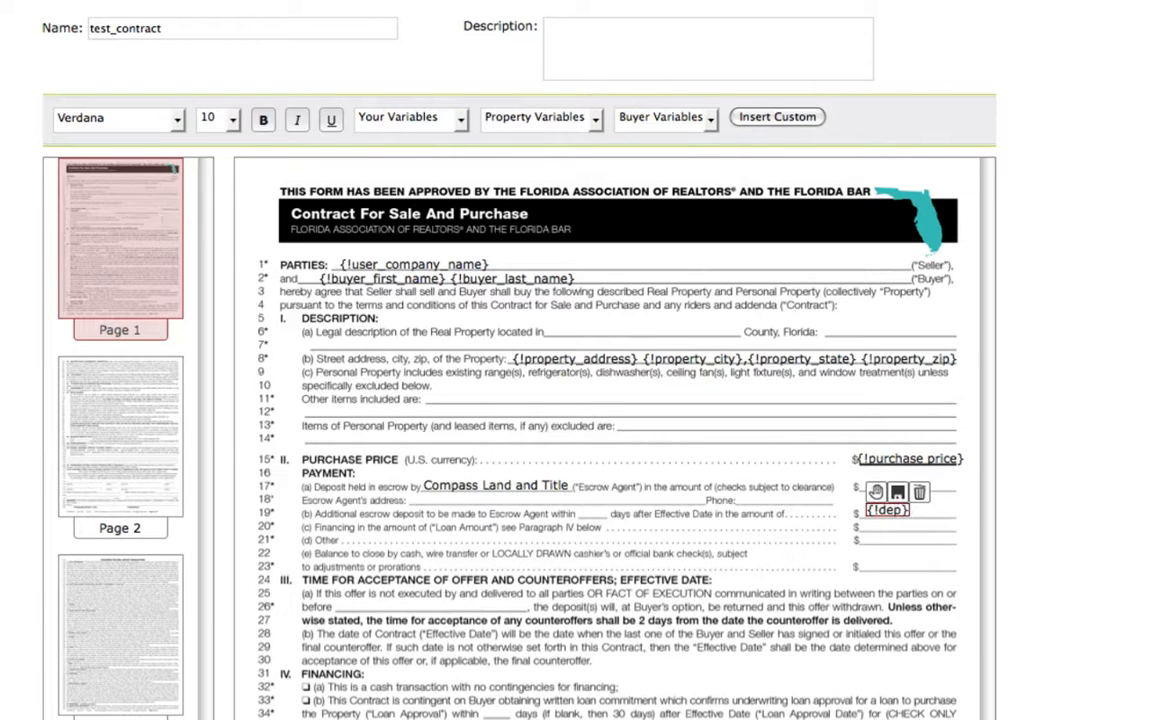
text(t)
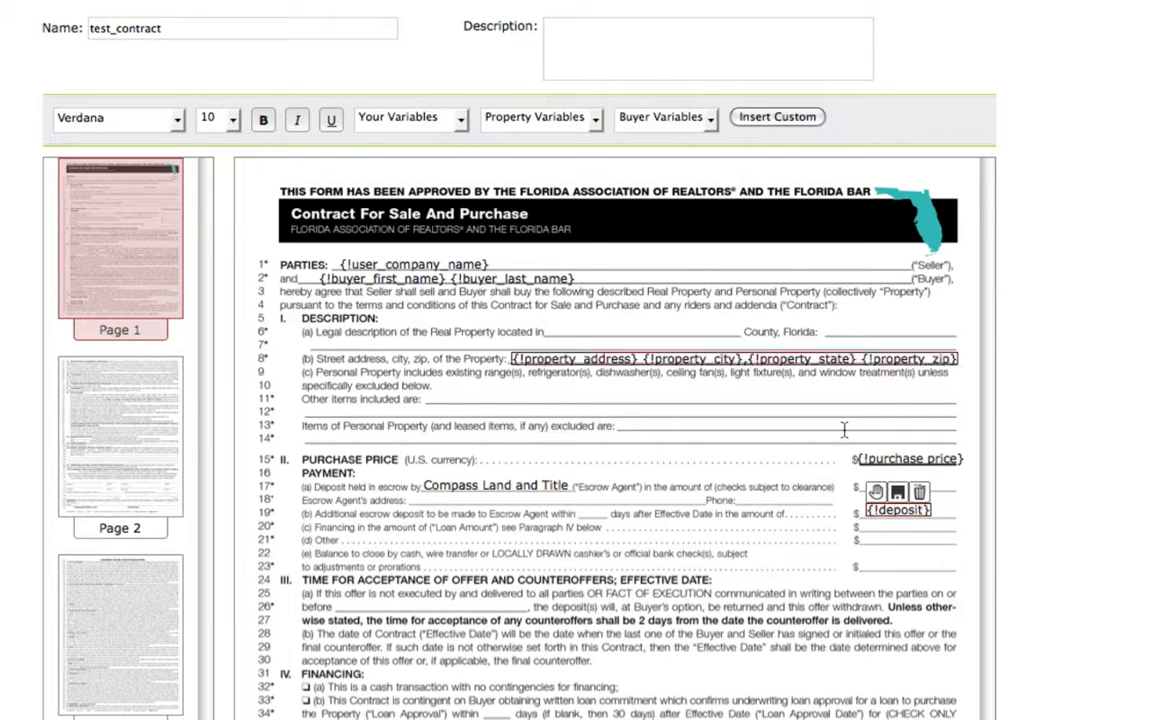
drag(878, 492, 871, 494)
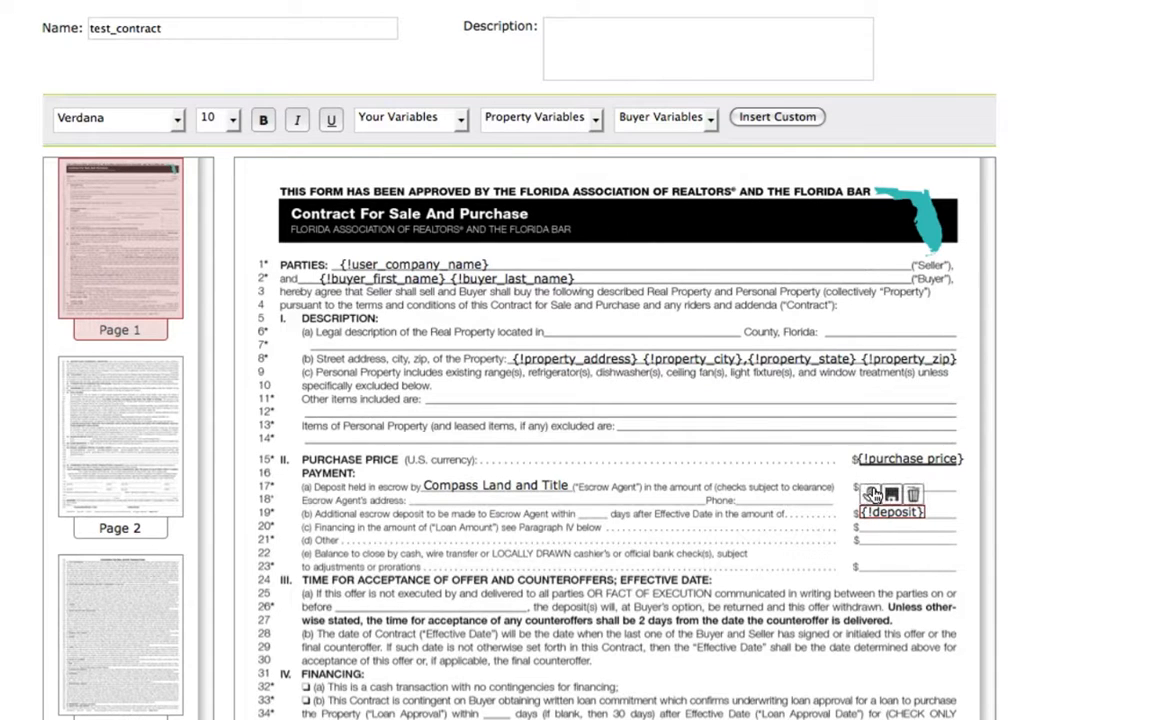
Add a text field with a custom variable named balance on the balance to close amount line, align it, and leave no empty stray field.
click(874, 563)
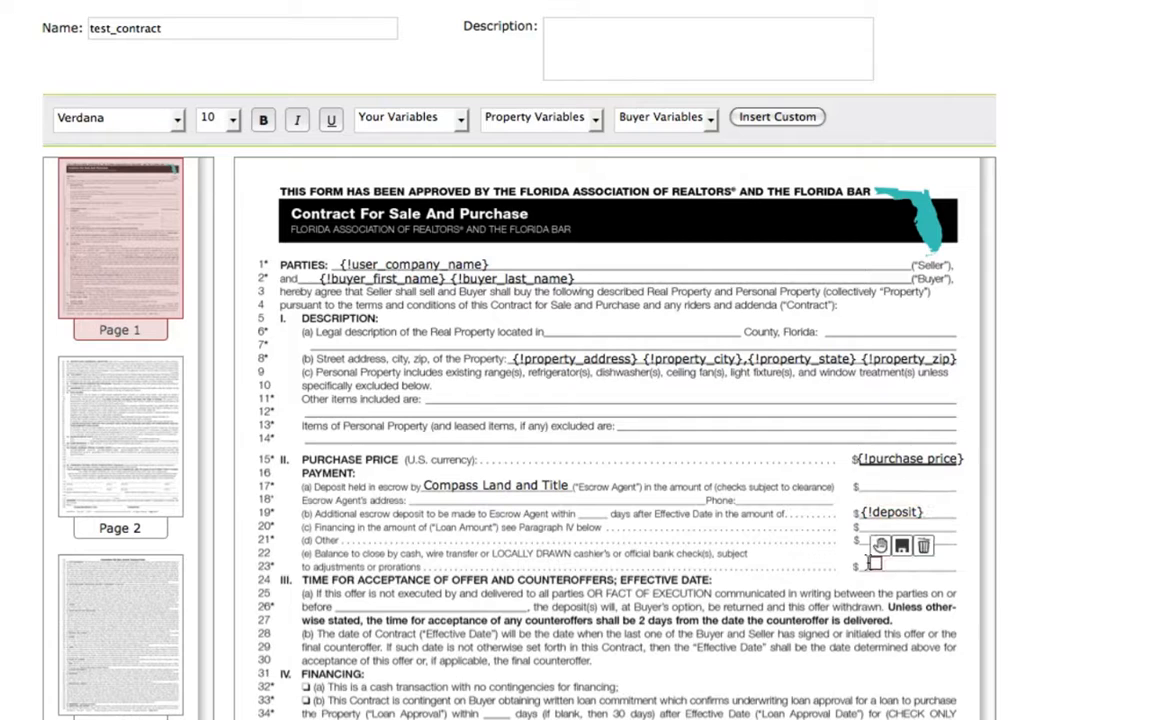
click(784, 119)
text(balance)
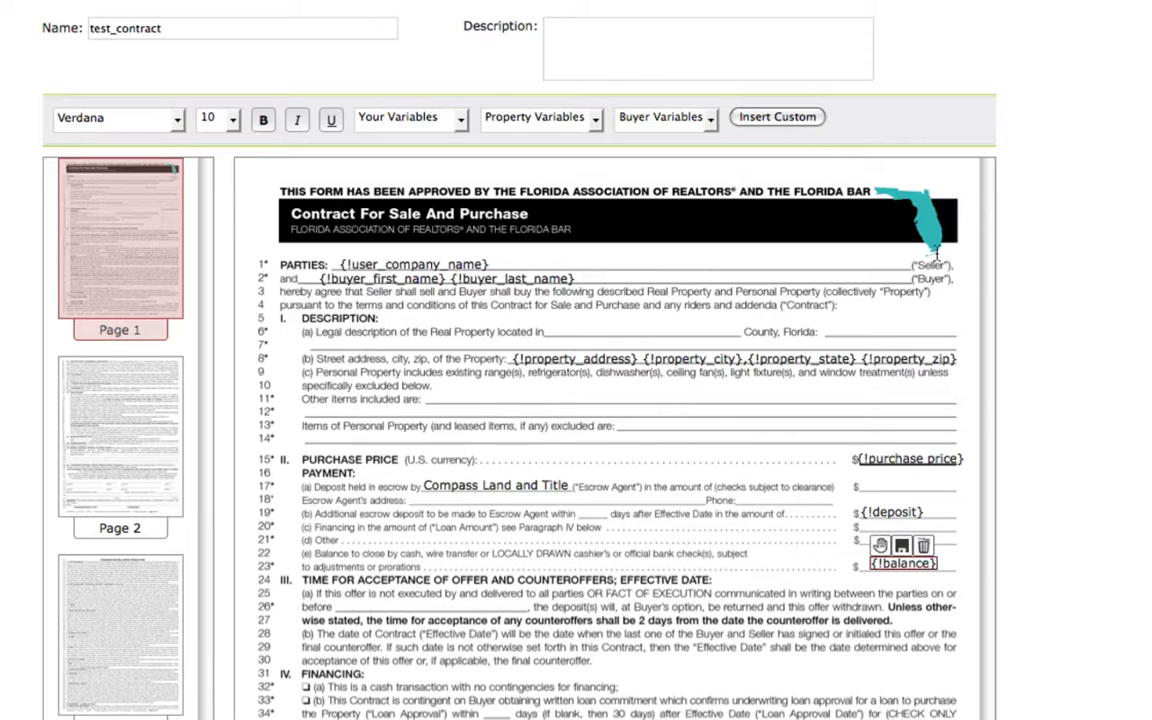
drag(880, 547, 873, 549)
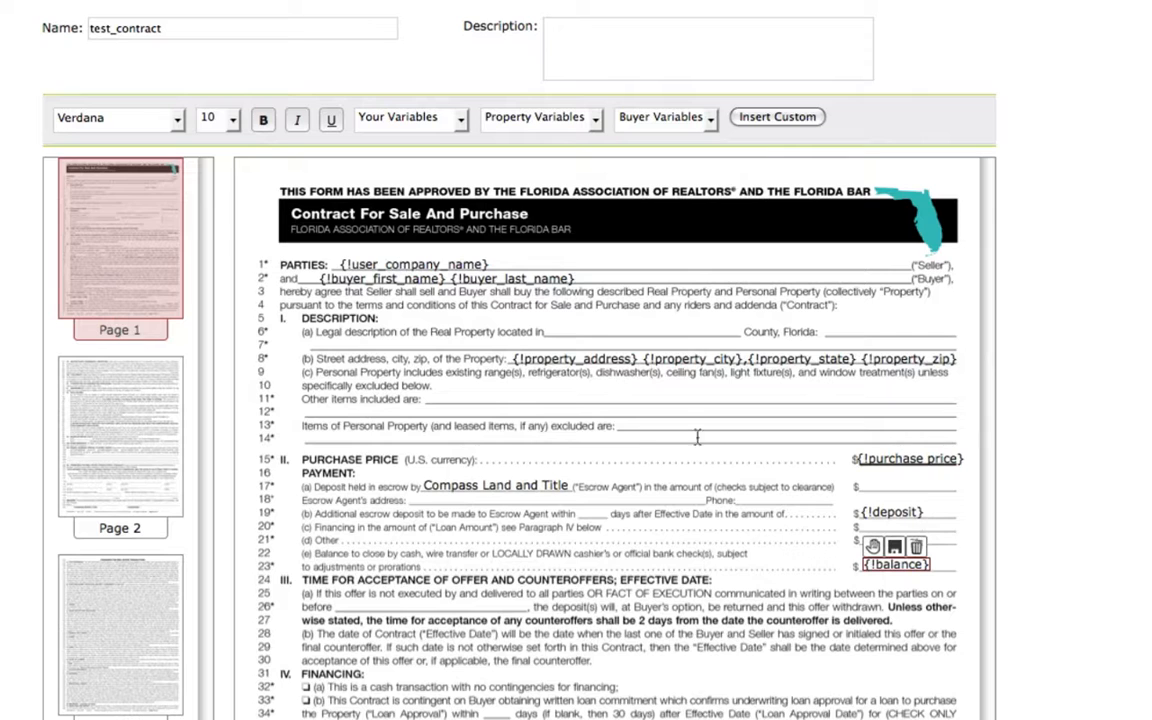
click(630, 432)
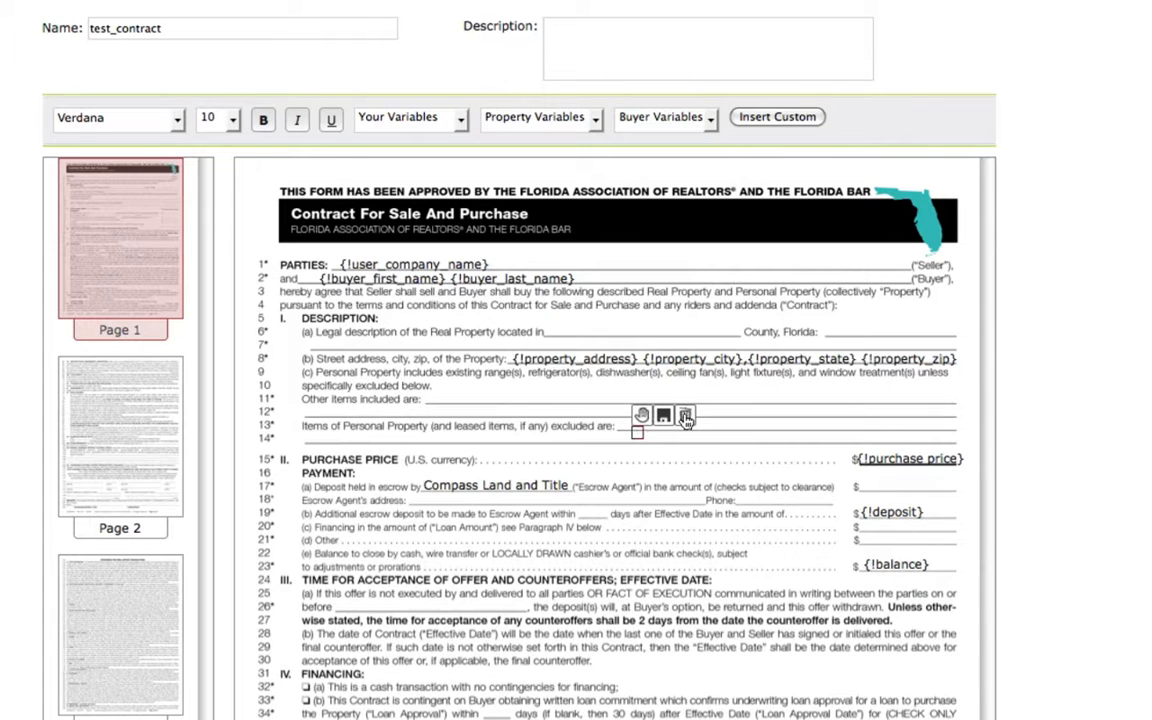
click(685, 416)
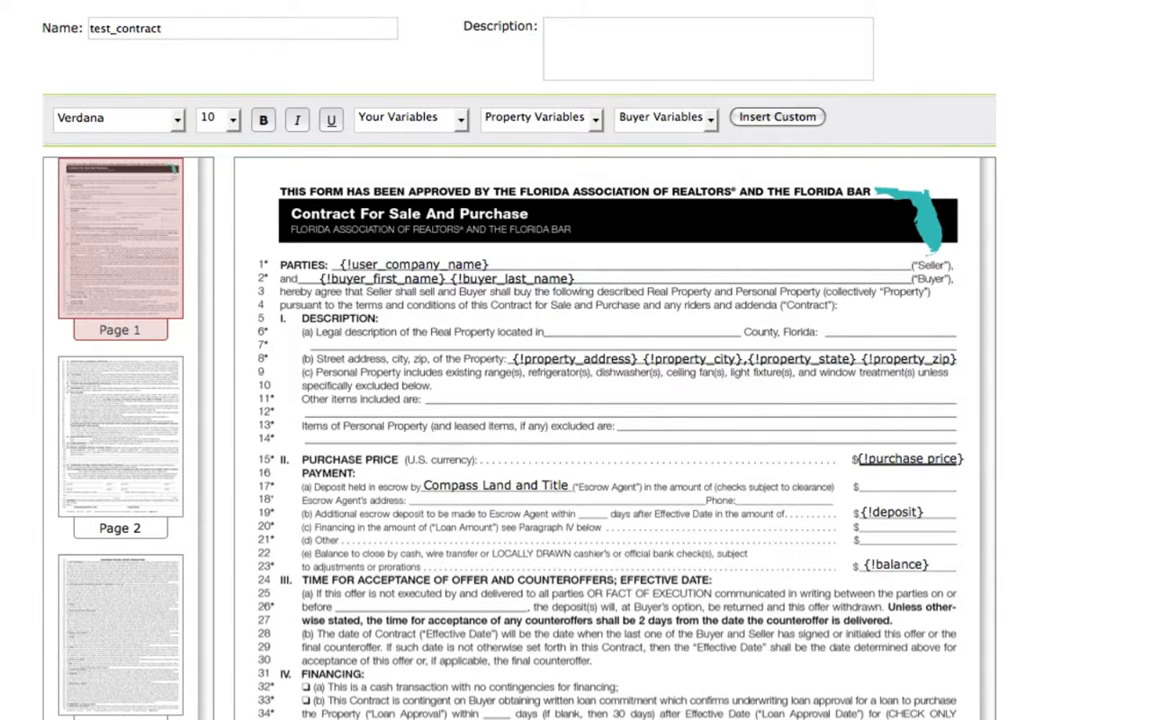
Mark the cash transaction checkbox in the FINANCING section with an x text field.
scroll(340, 488, down, 3)
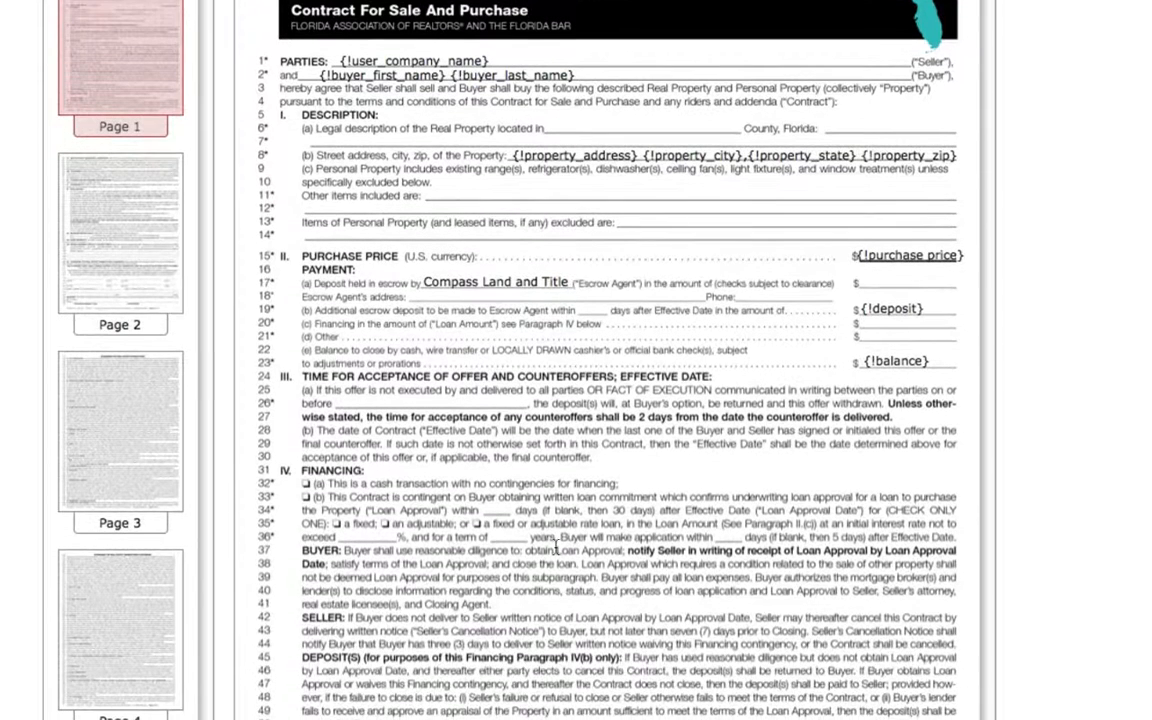
click(306, 483)
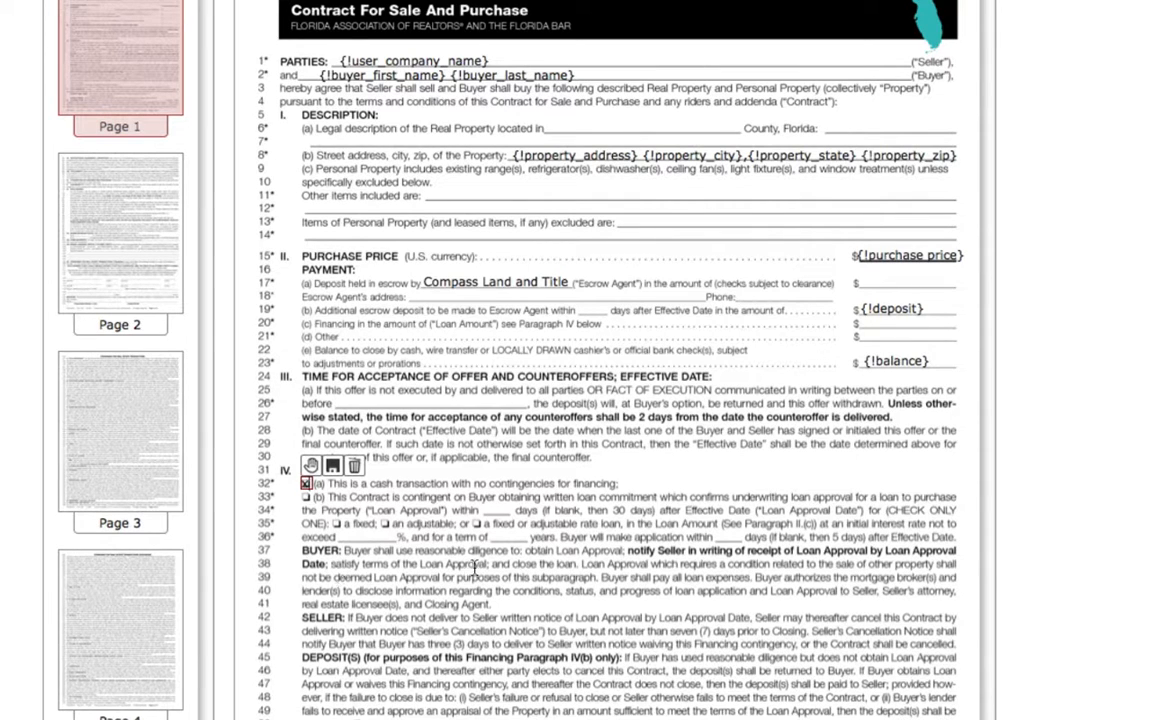
Add a text field with a custom closing date variable on the CLOSING DATE blank at the end of page 1.
scroll(600, 400, down, 5)
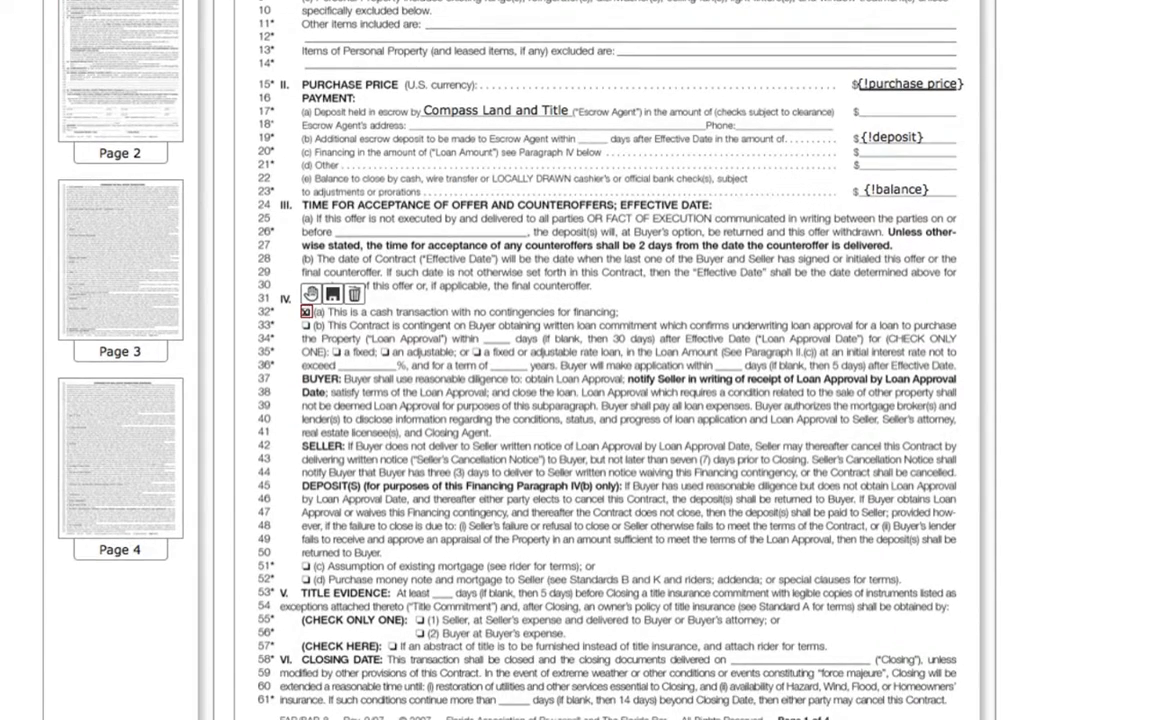
scroll(600, 400, down, 1)
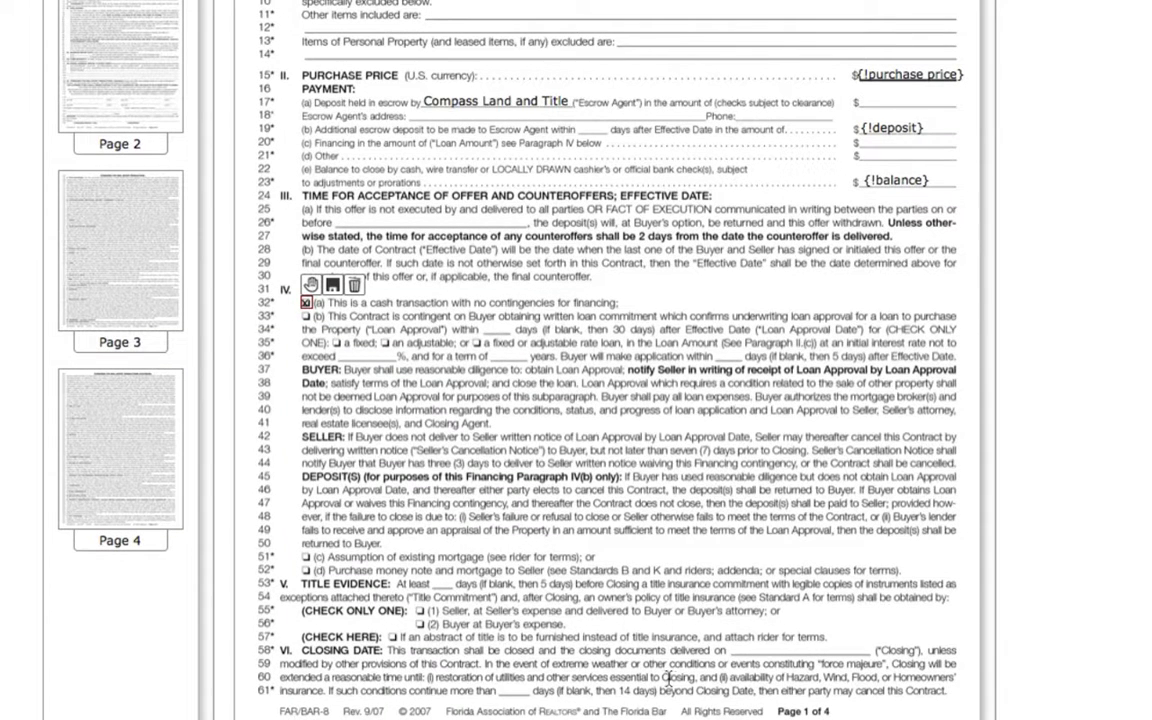
click(742, 650)
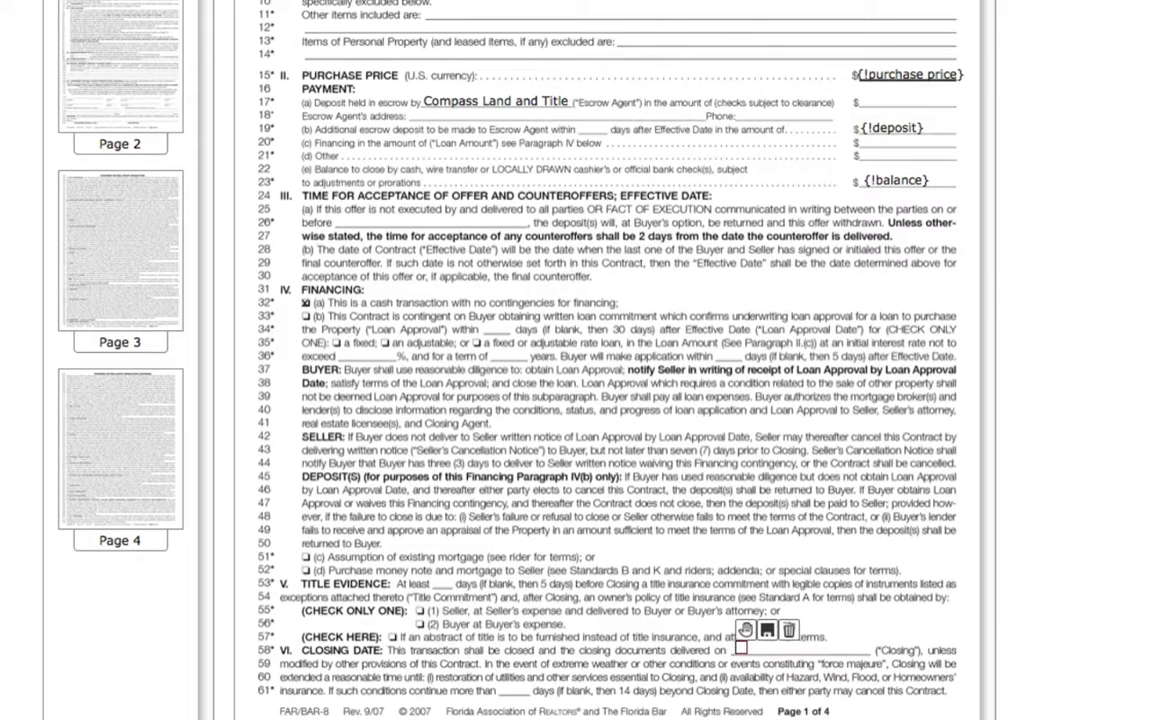
scroll(832, 172, up, 4)
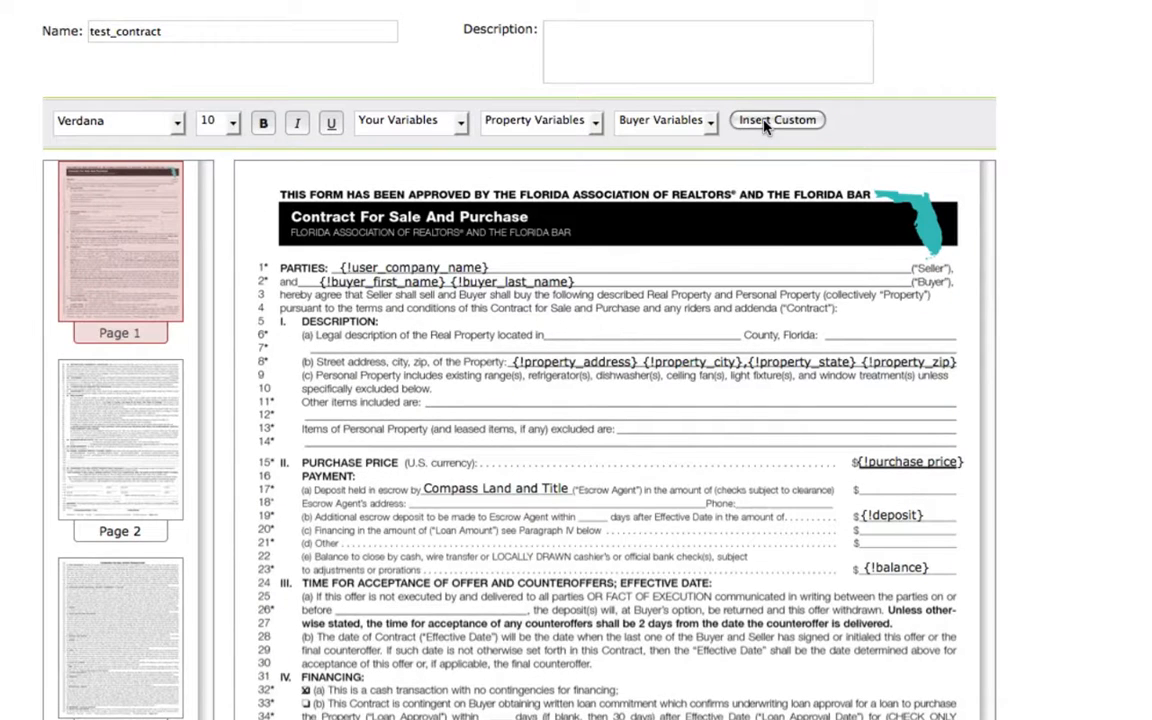
scroll(615, 440, down, 4)
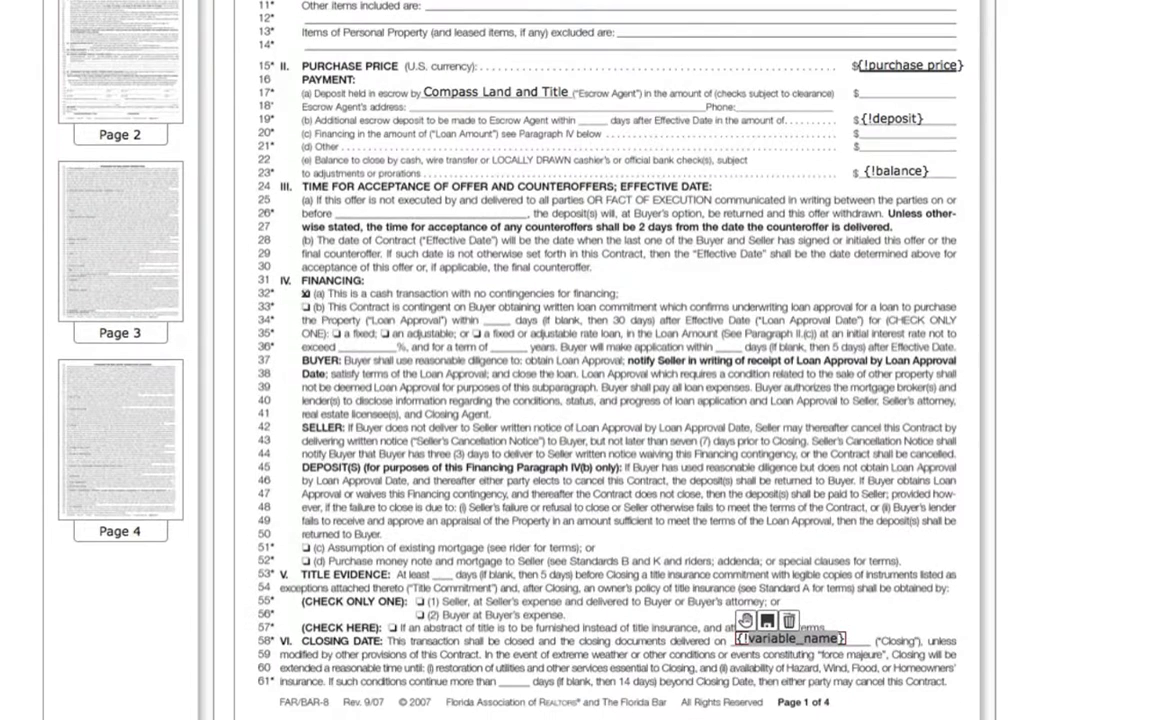
text(closing da)
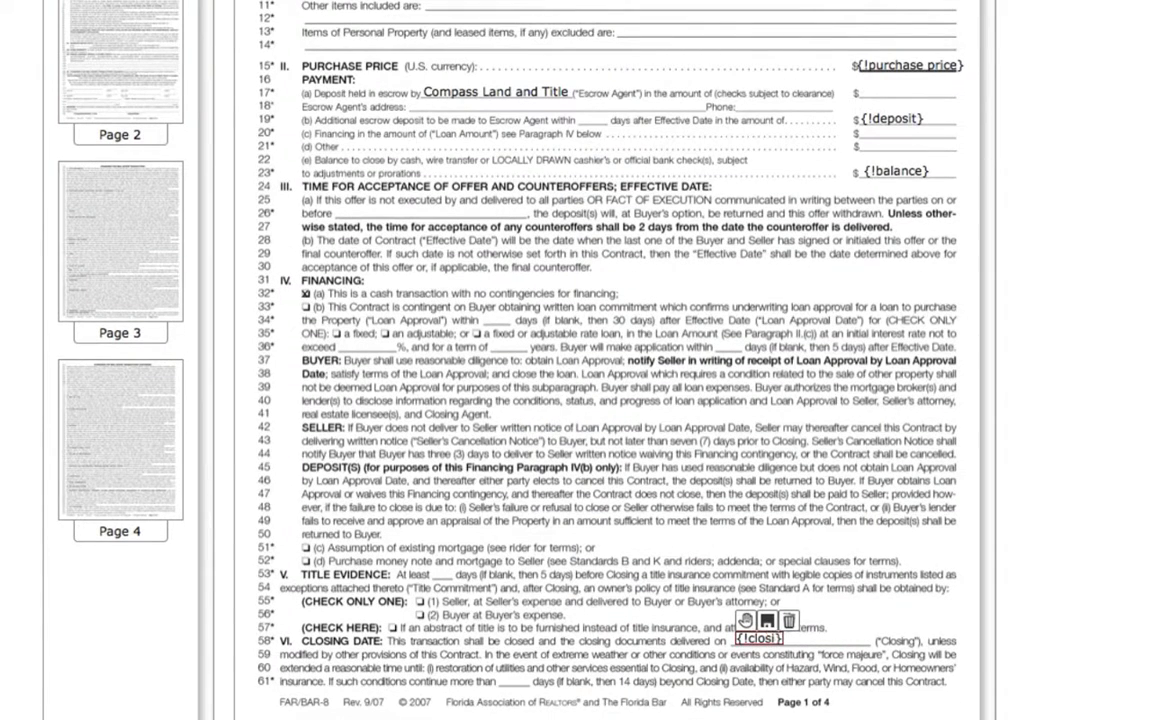
text(te)
On page 2, add a text field with your Signature variable on the first seller signature line.
scroll(615, 400, down, 1)
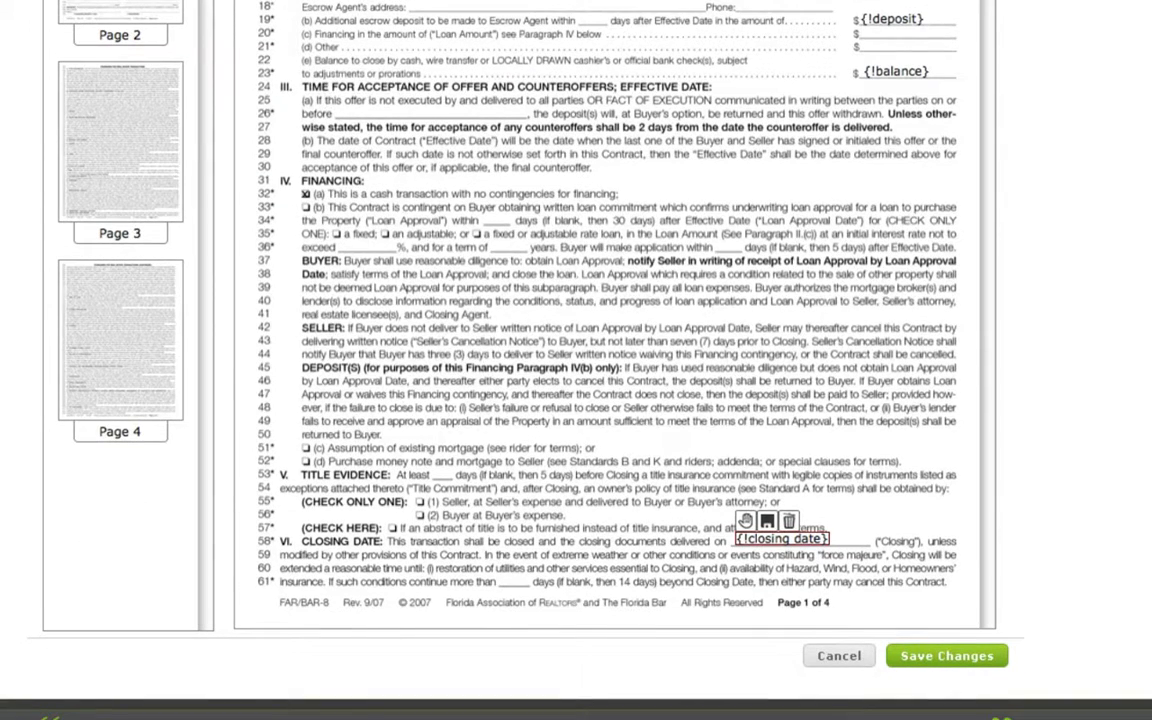
scroll(615, 360, down, 8)
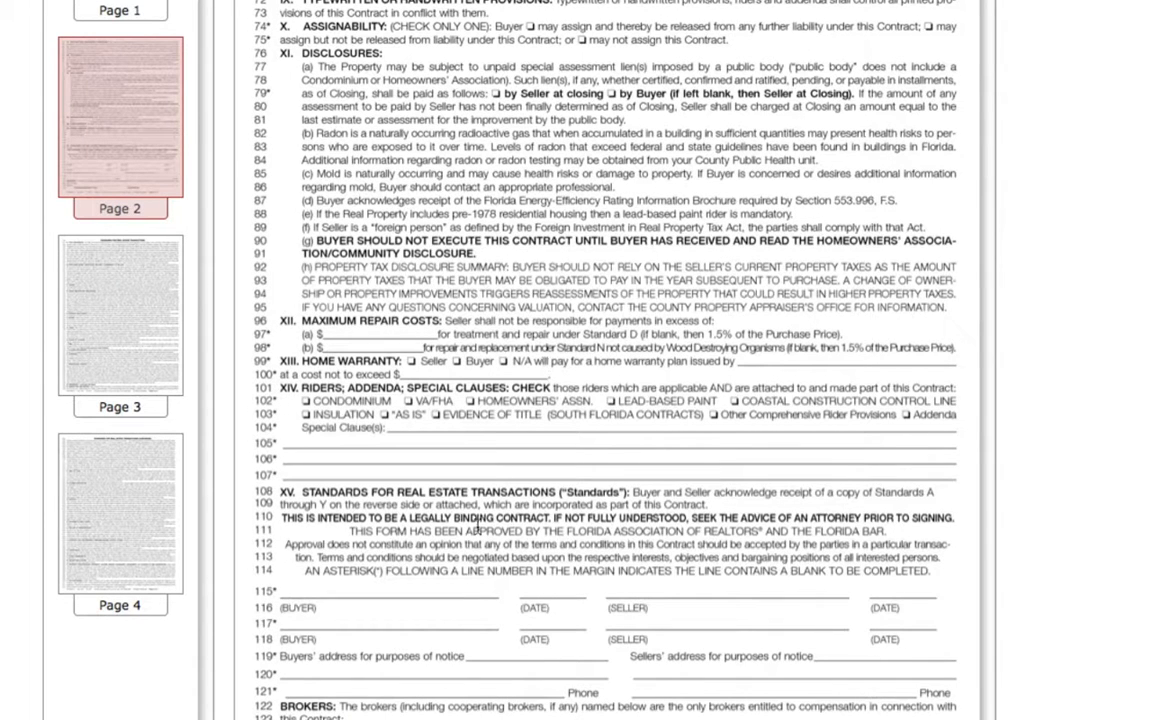
click(611, 590)
scroll(600, 400, up, 3)
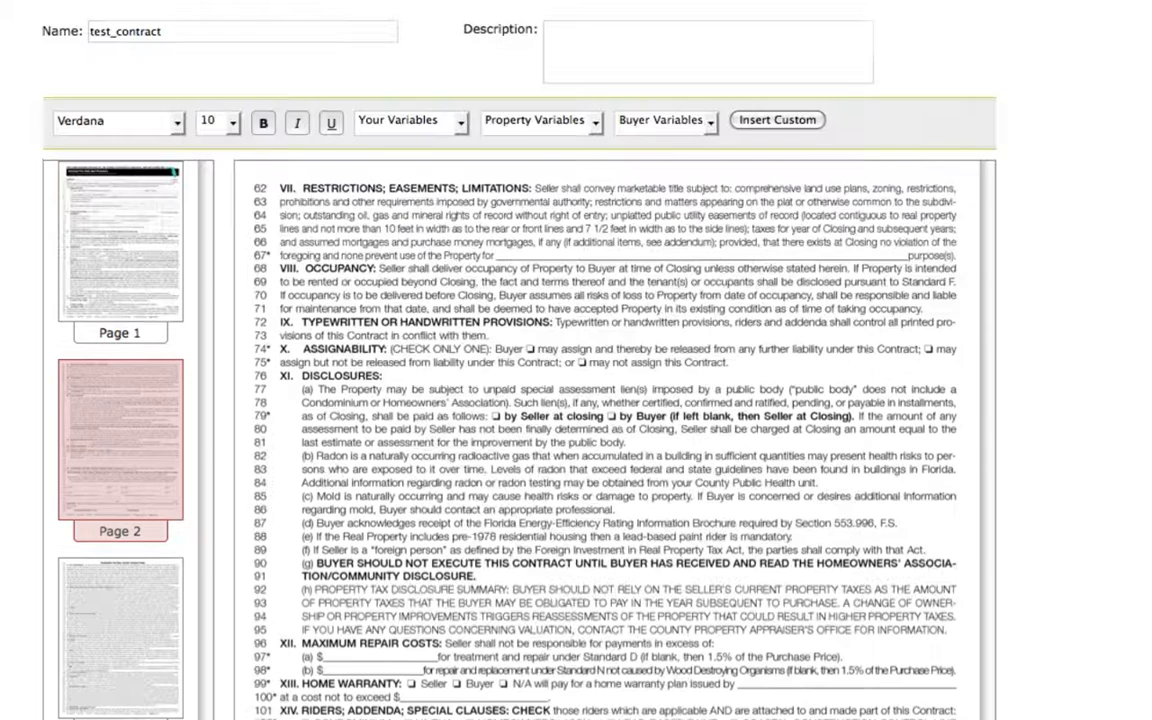
click(461, 122)
click(386, 174)
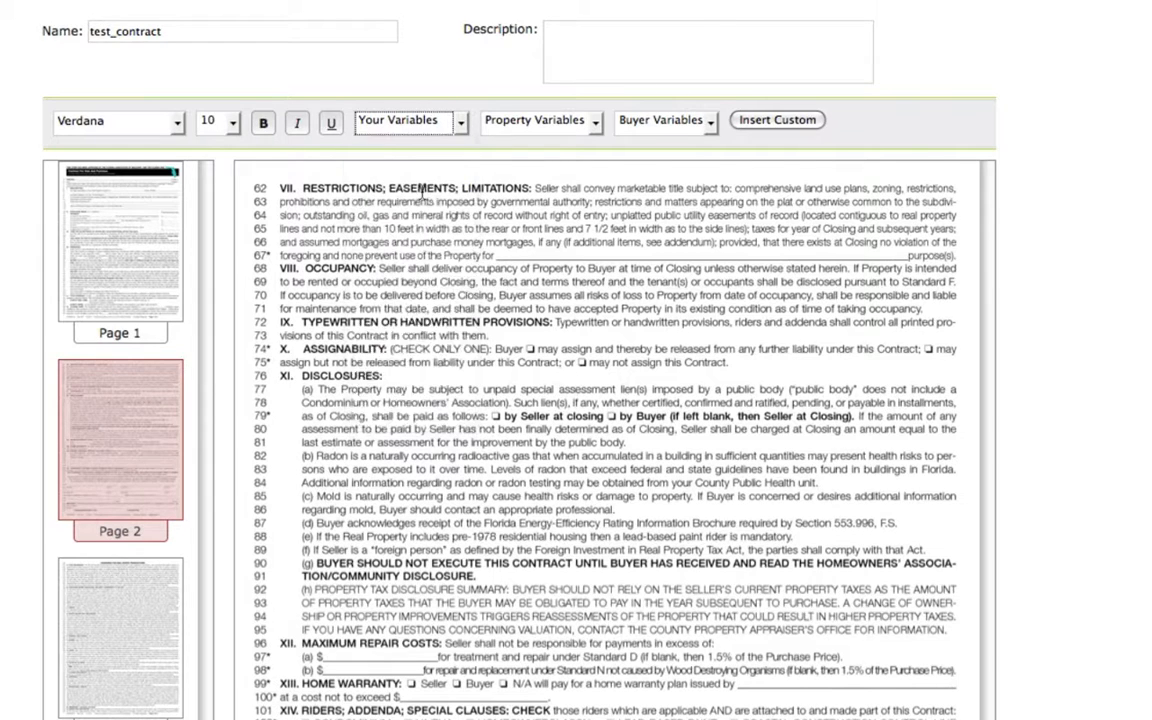
scroll(386, 174, down, 2)
scroll(746, 442, down, 3)
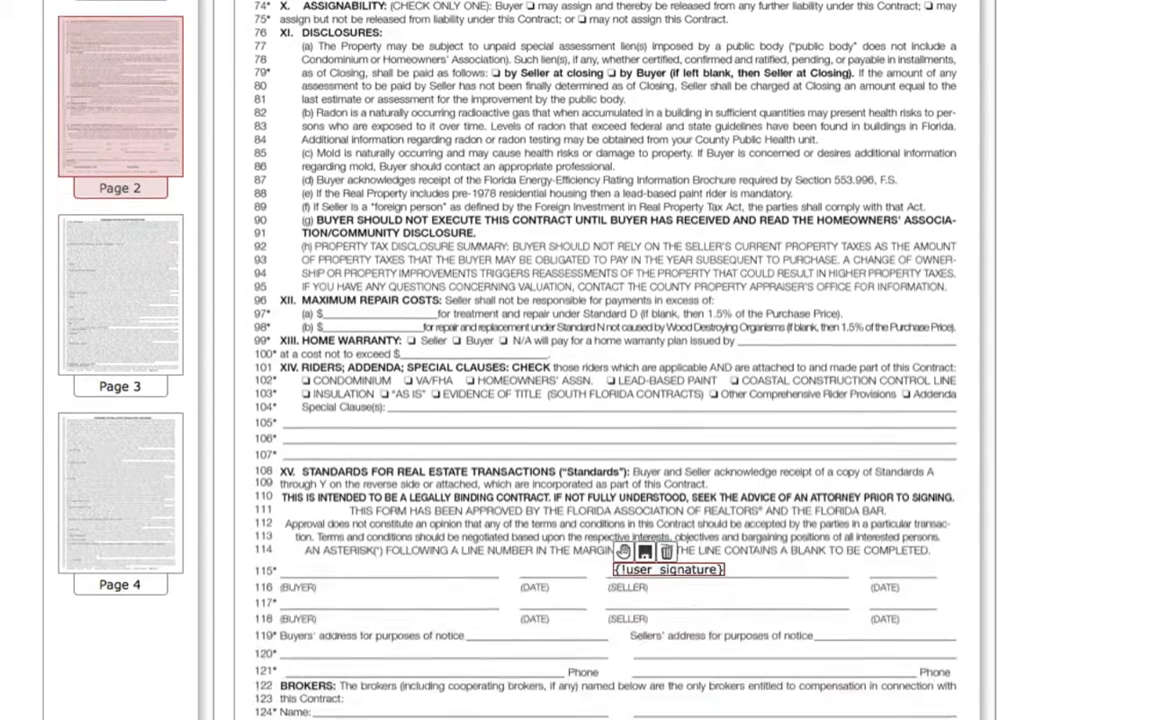
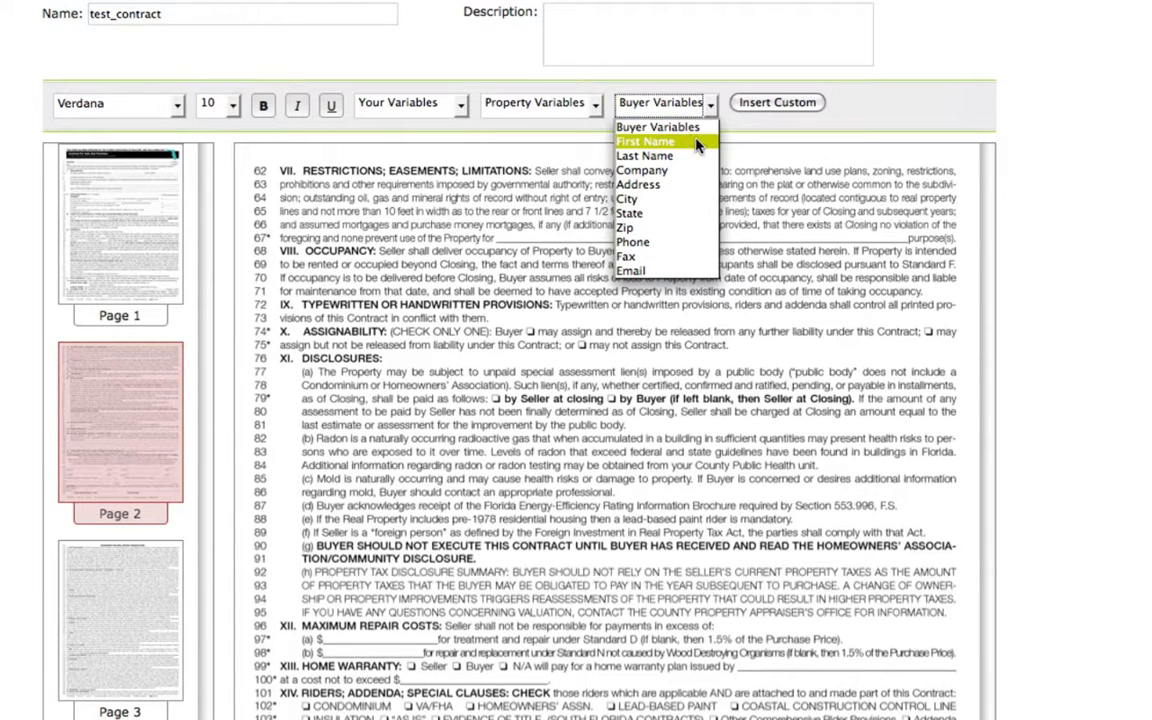
On page 2, insert the buyer First Name and Last Name variables beside the first BUYER label and align the field under the signature line.
scroll(693, 147, down, 4)
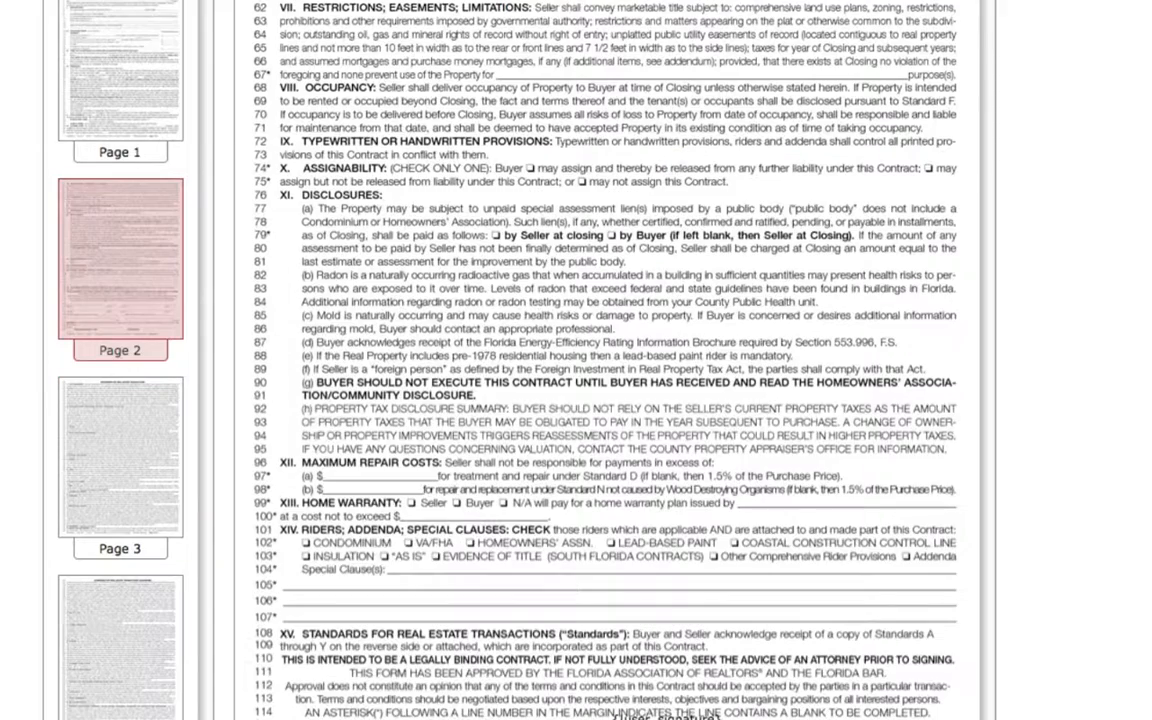
scroll(705, 125, up, 4)
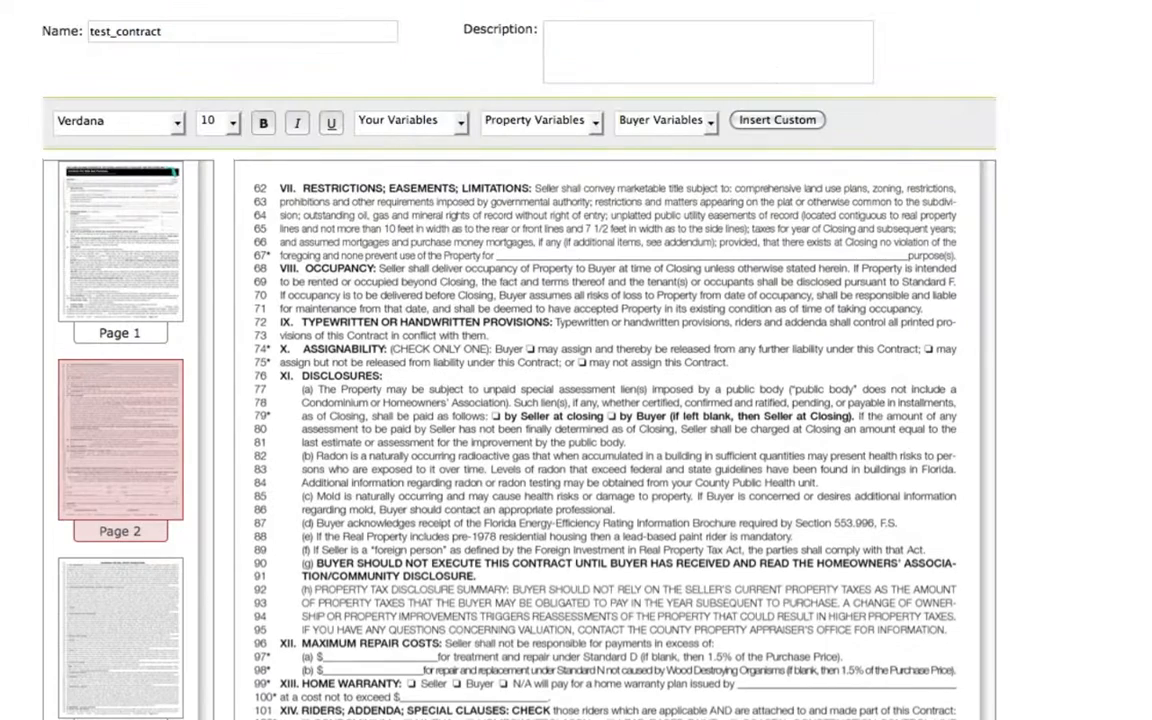
click(712, 122)
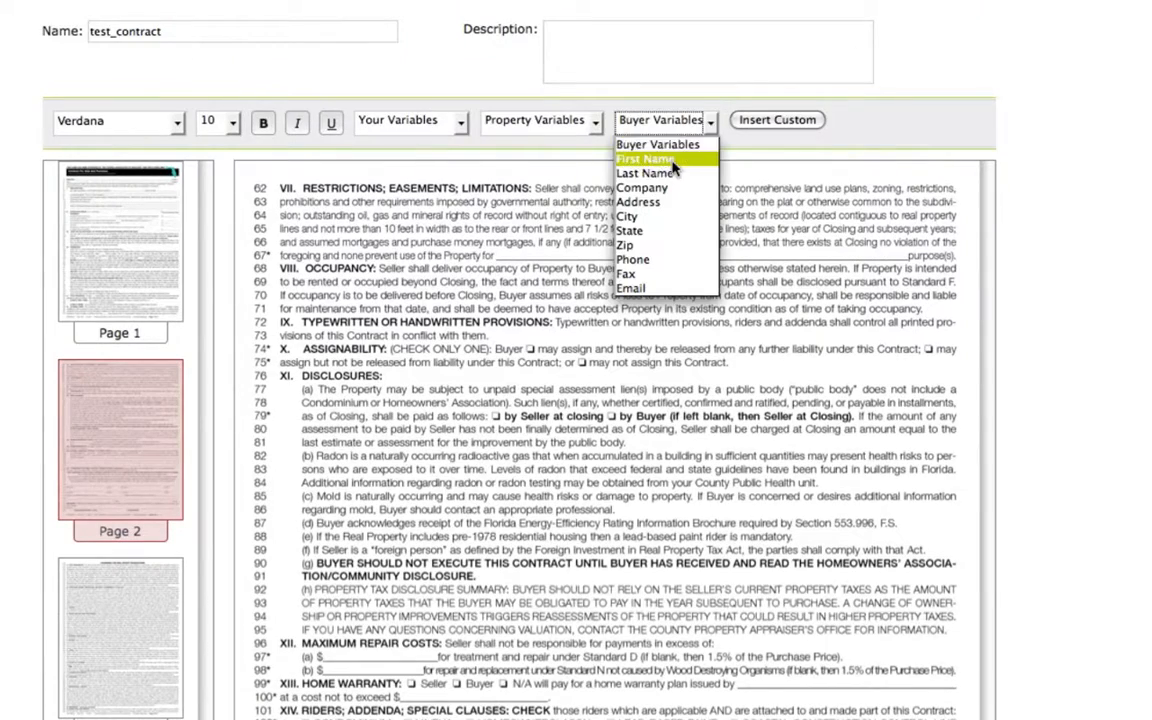
scroll(640, 165, down, 4)
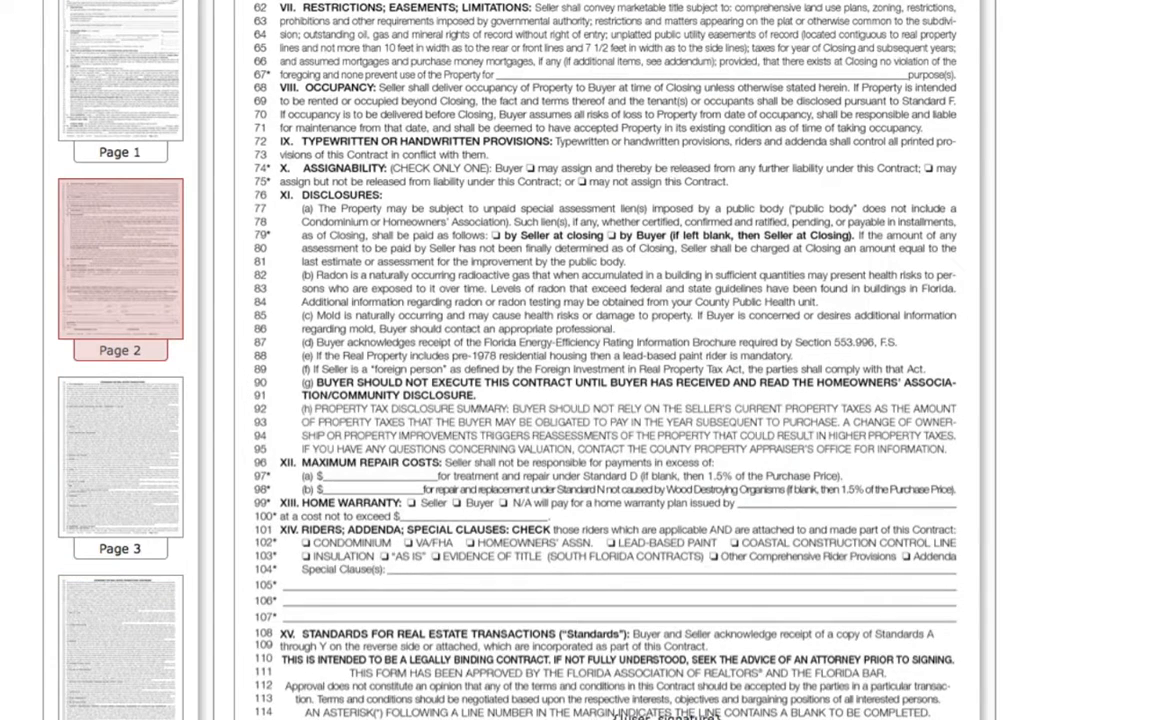
scroll(608, 360, down, 5)
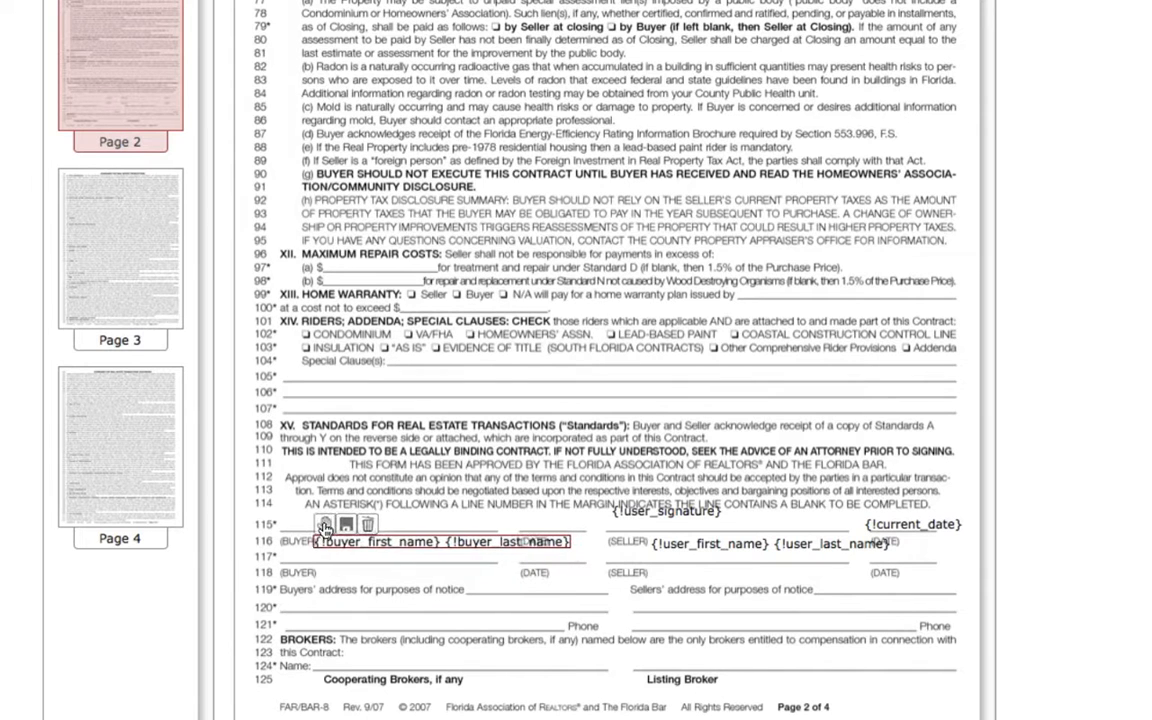
drag(329, 531, 327, 530)
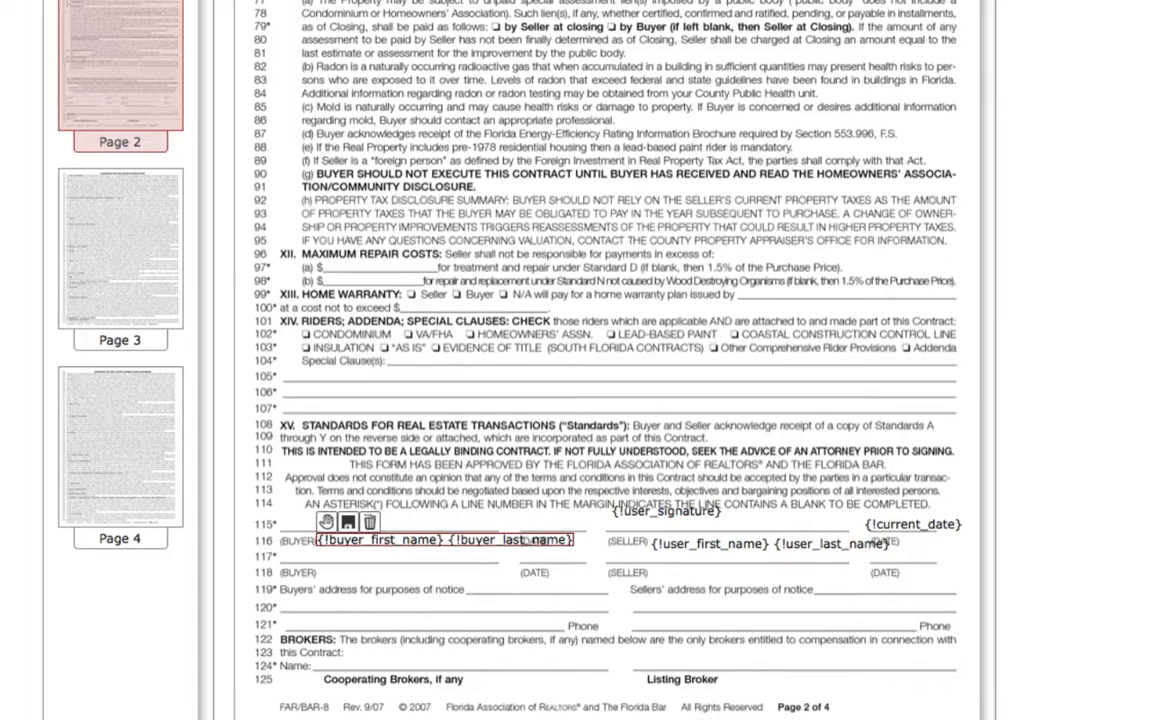
Enter farbar as the template's description and save the template.
scroll(615, 360, down, 2)
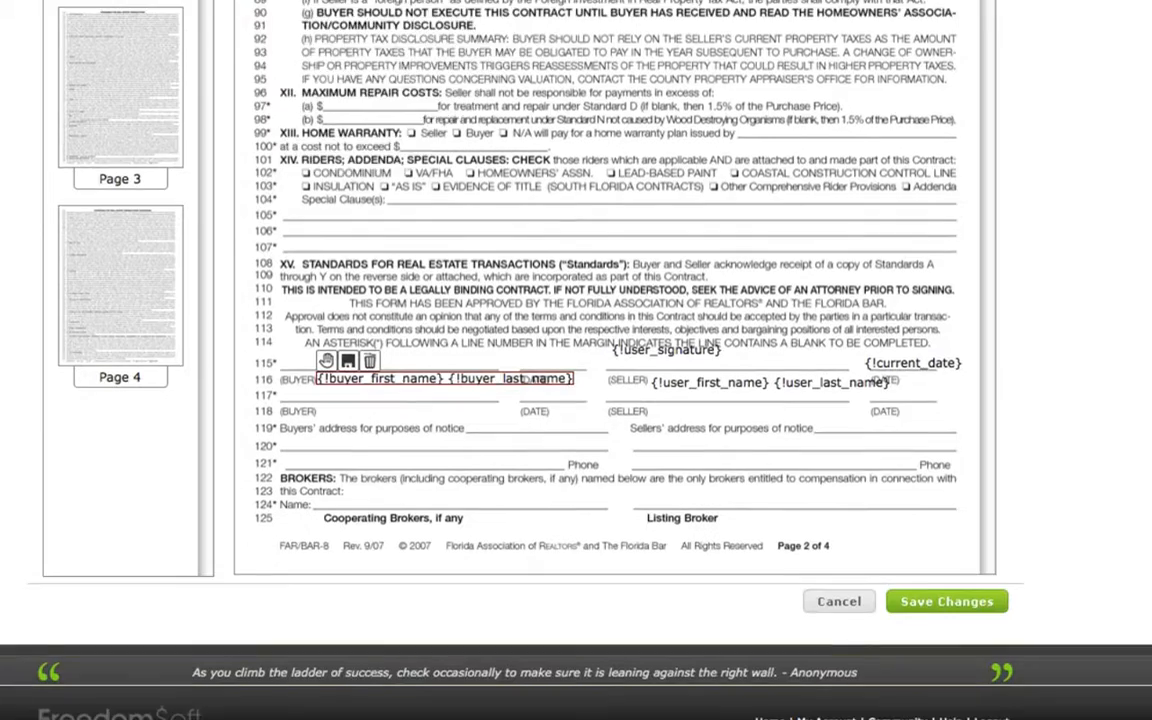
scroll(615, 360, up, 6)
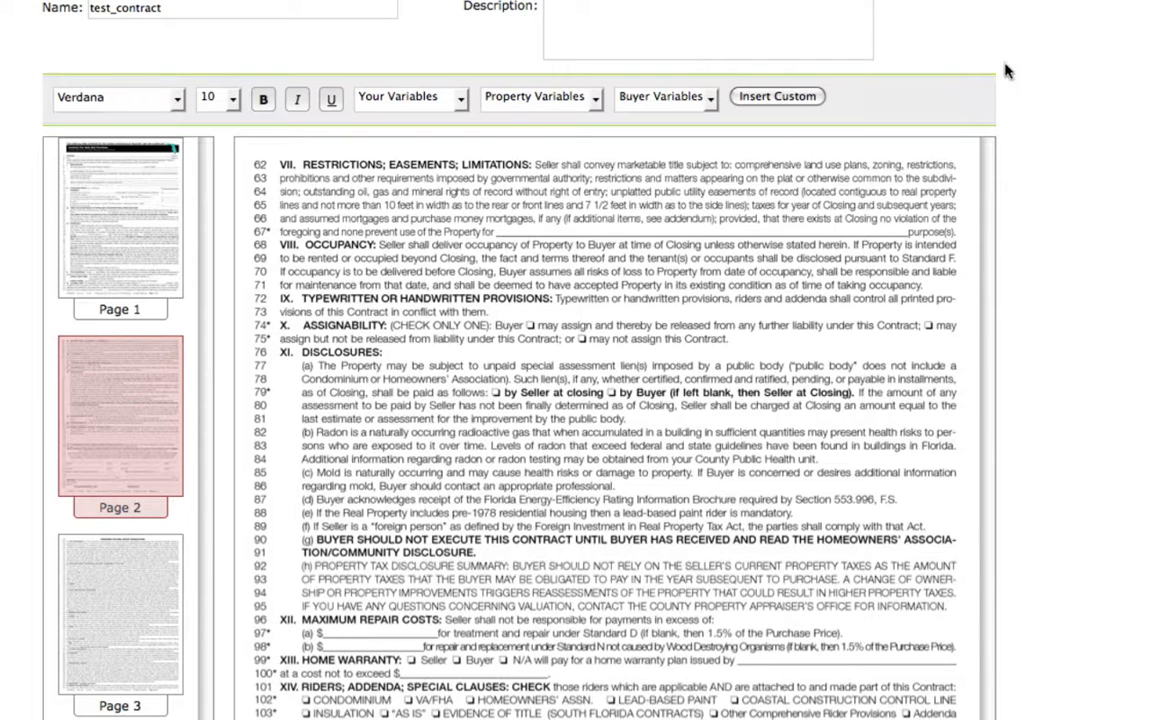
click(566, 19)
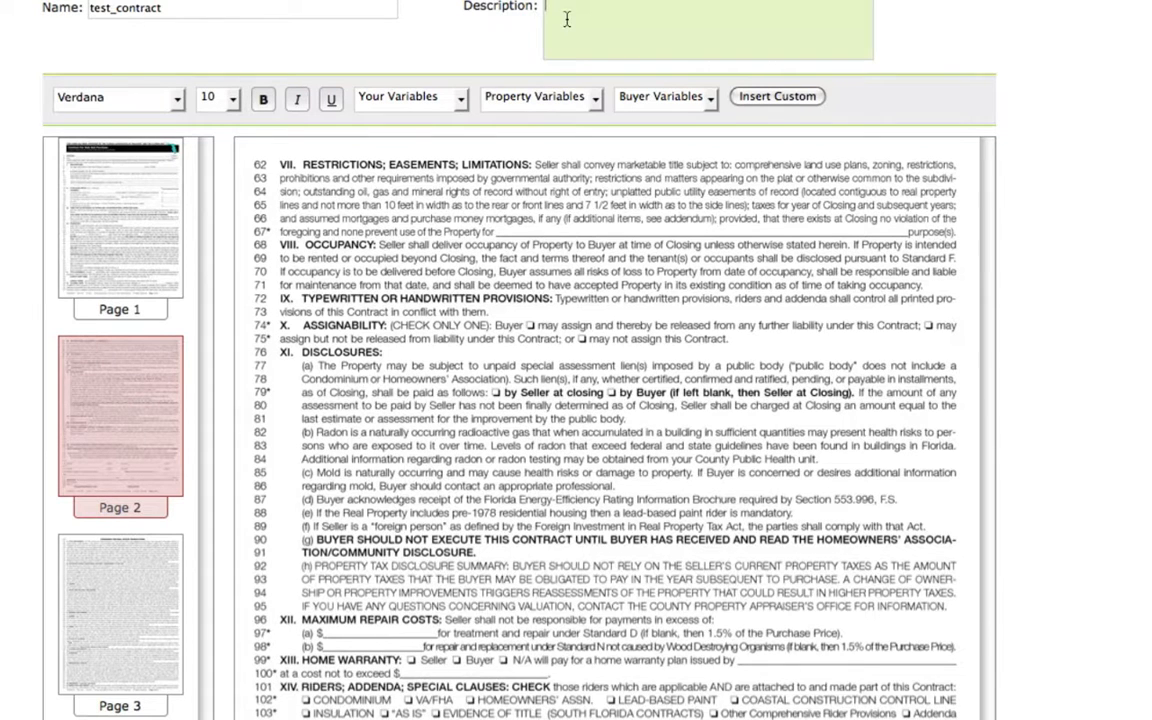
text(farbar test)
scroll(527, 378, down, 5)
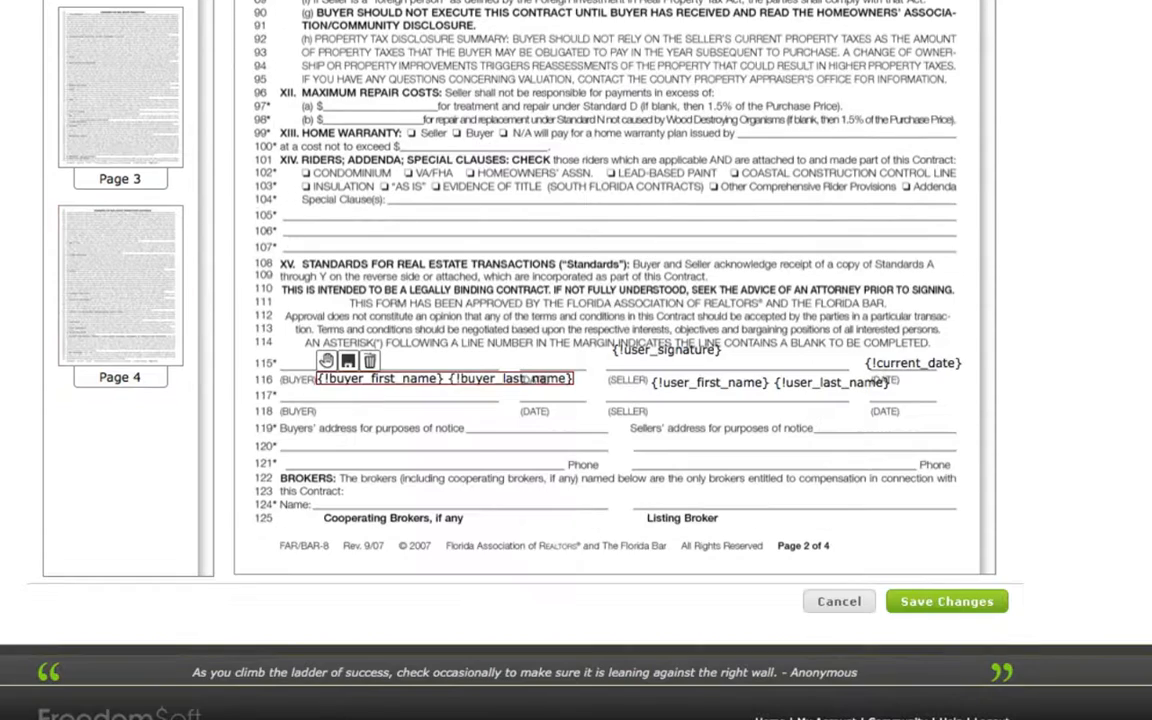
click(947, 605)
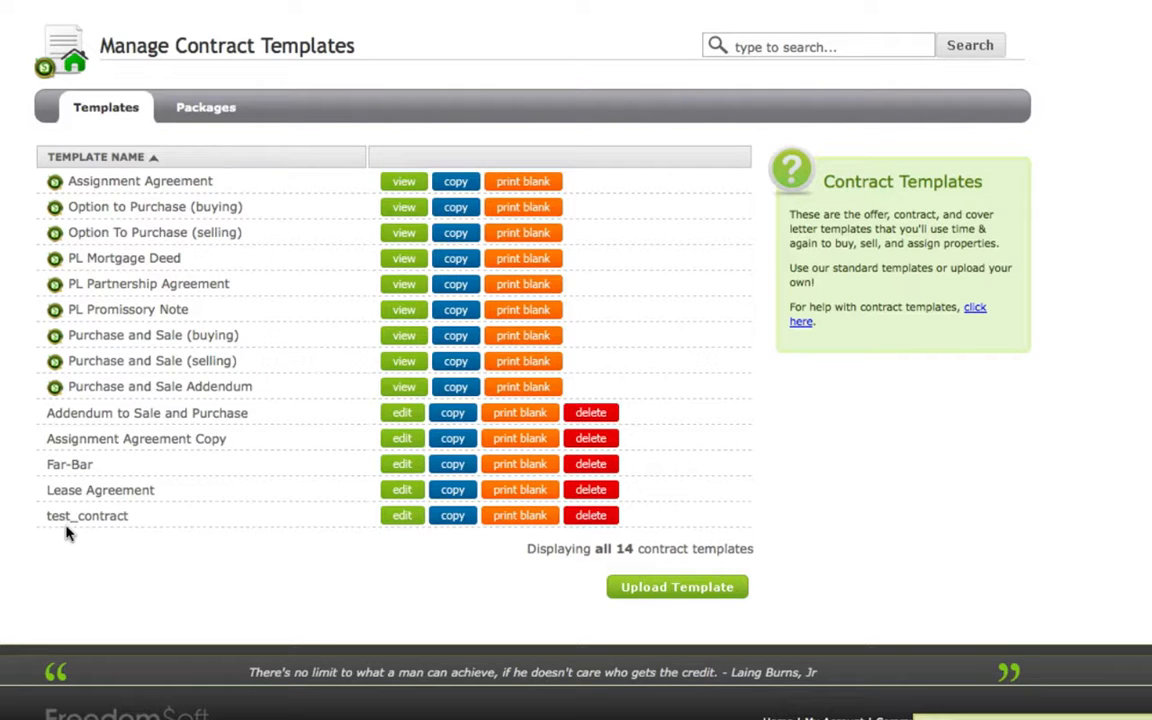
Reopen the test_contract template for editing and save it again.
click(401, 516)
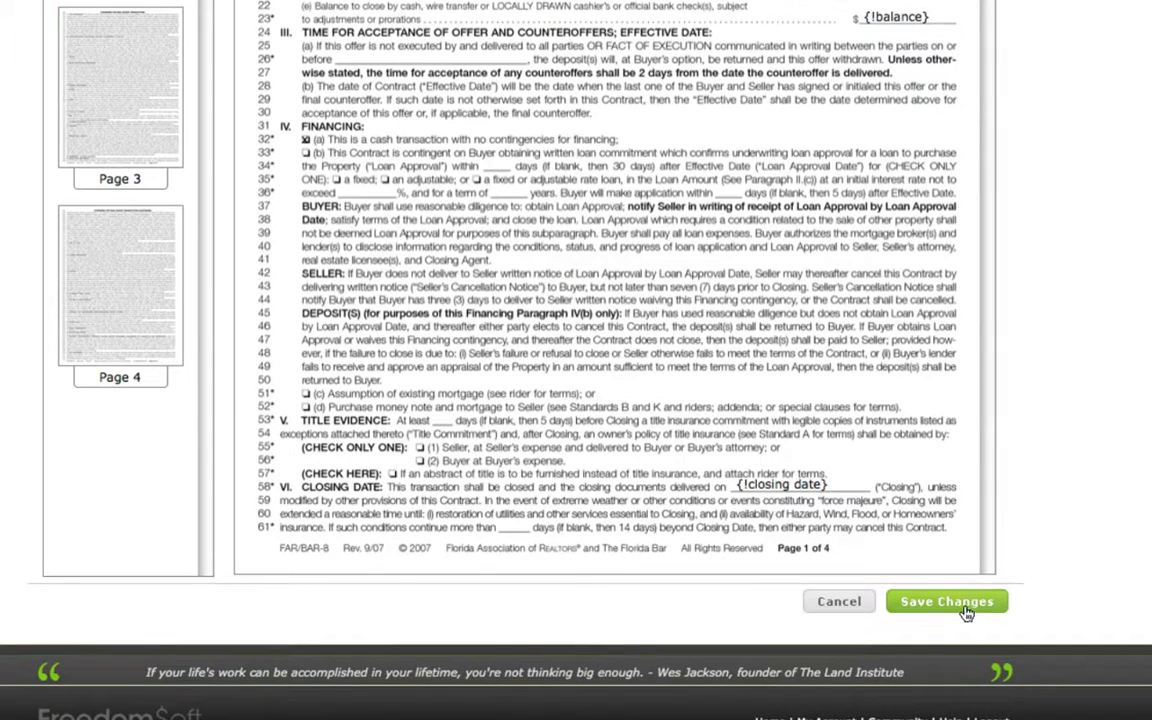
click(946, 602)
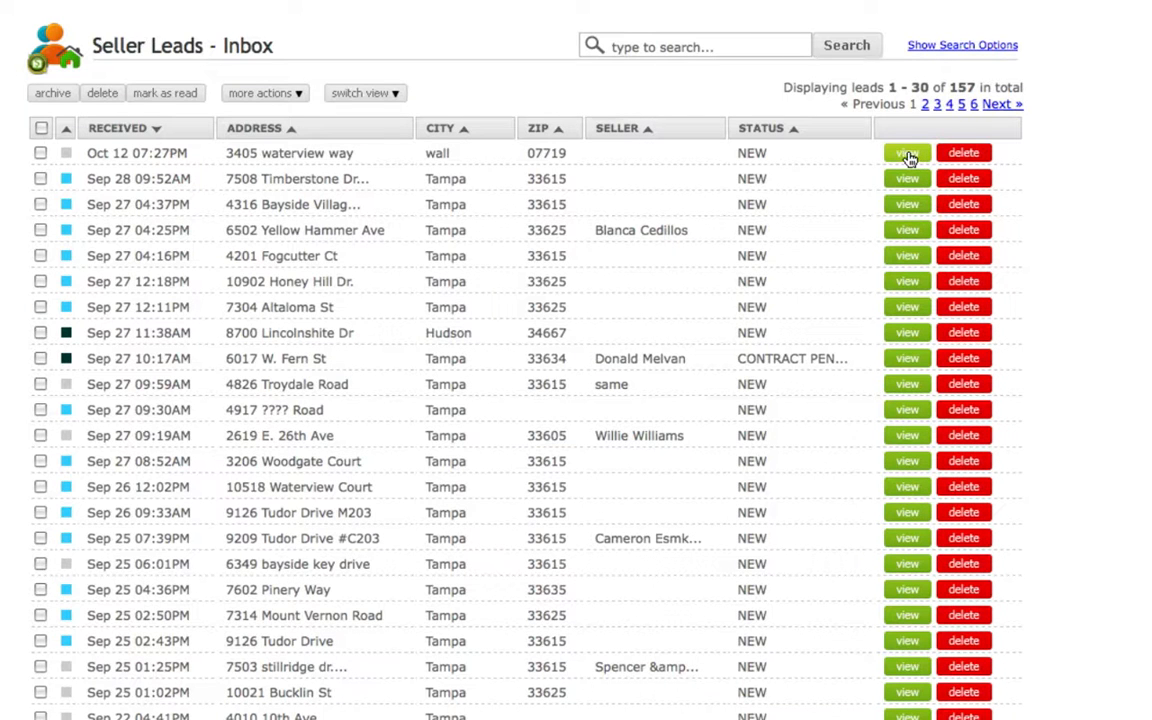
Open the most recently received seller lead and start generating a contract from it.
click(907, 155)
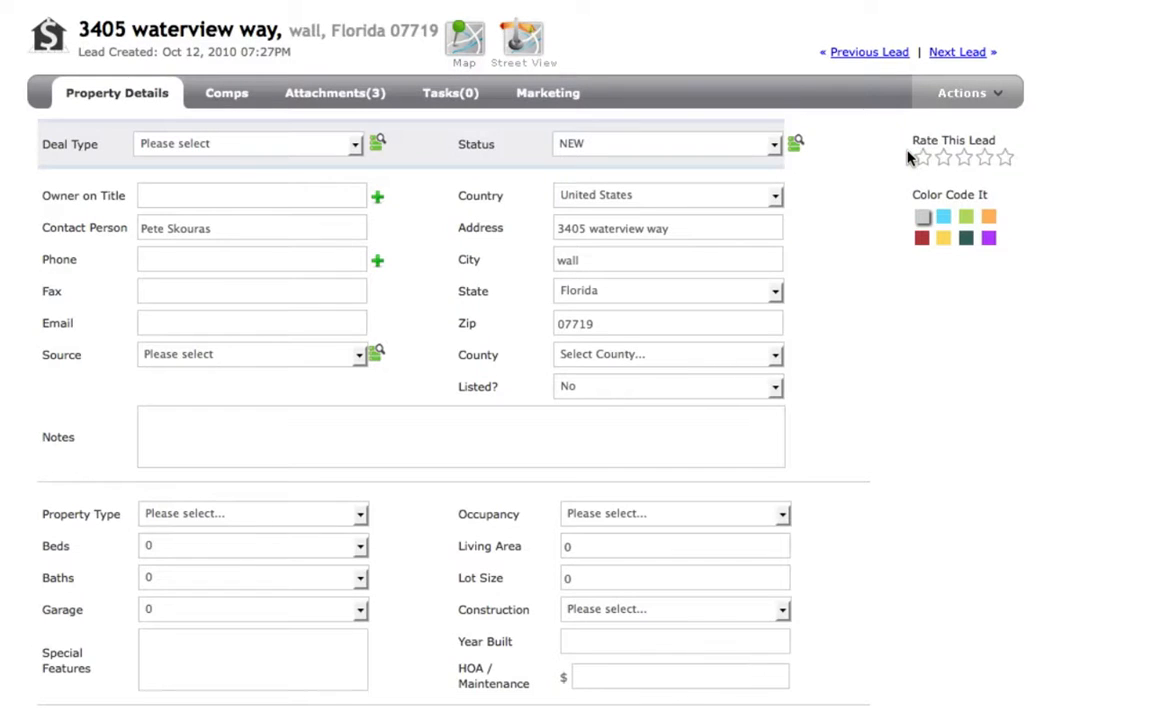
click(1008, 90)
click(984, 128)
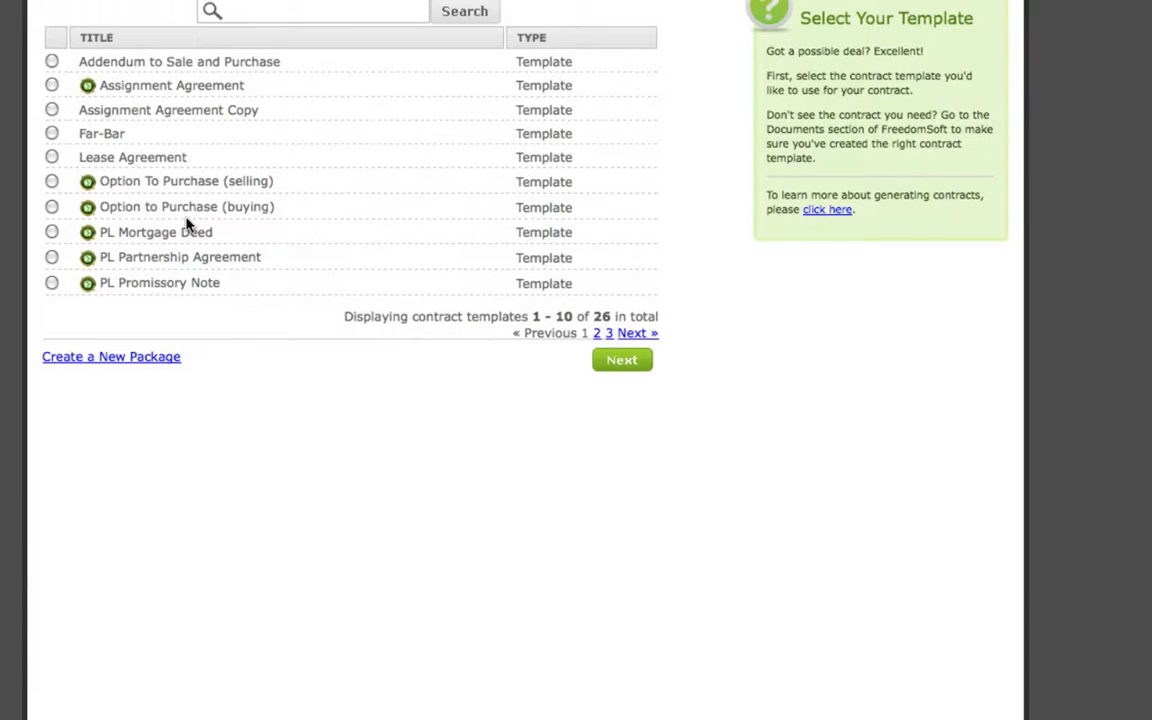
Choose the test_contract template for the contract and select the first buyer in the buyer list.
click(634, 334)
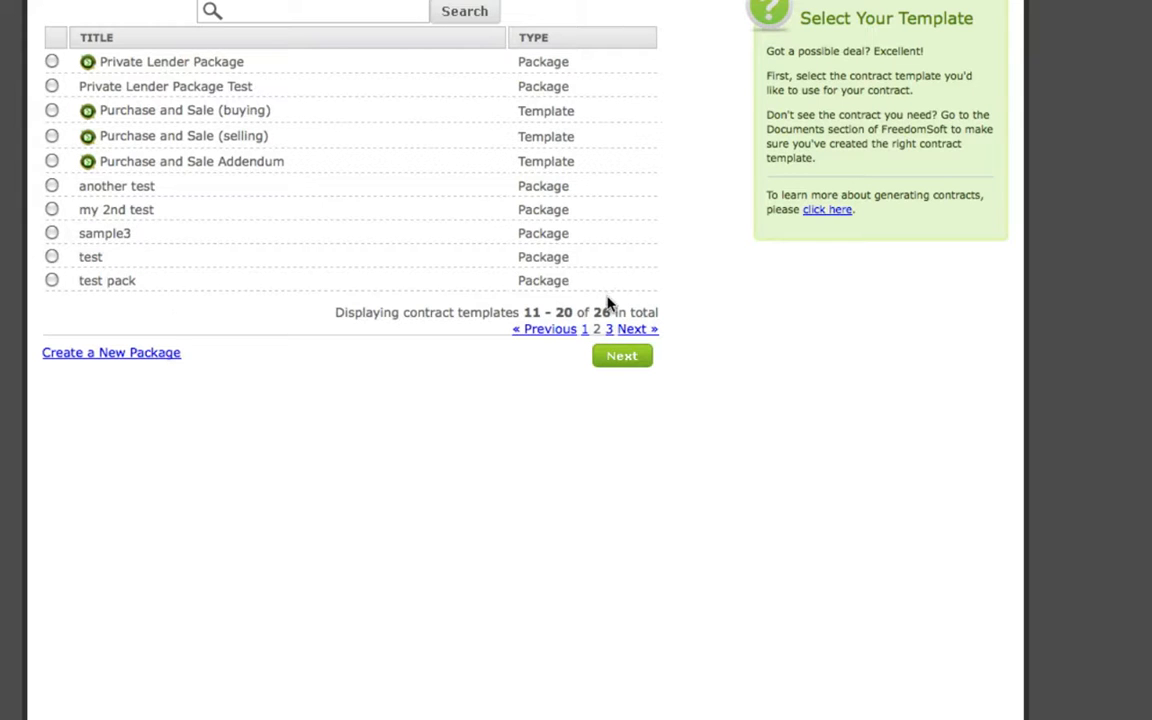
click(634, 331)
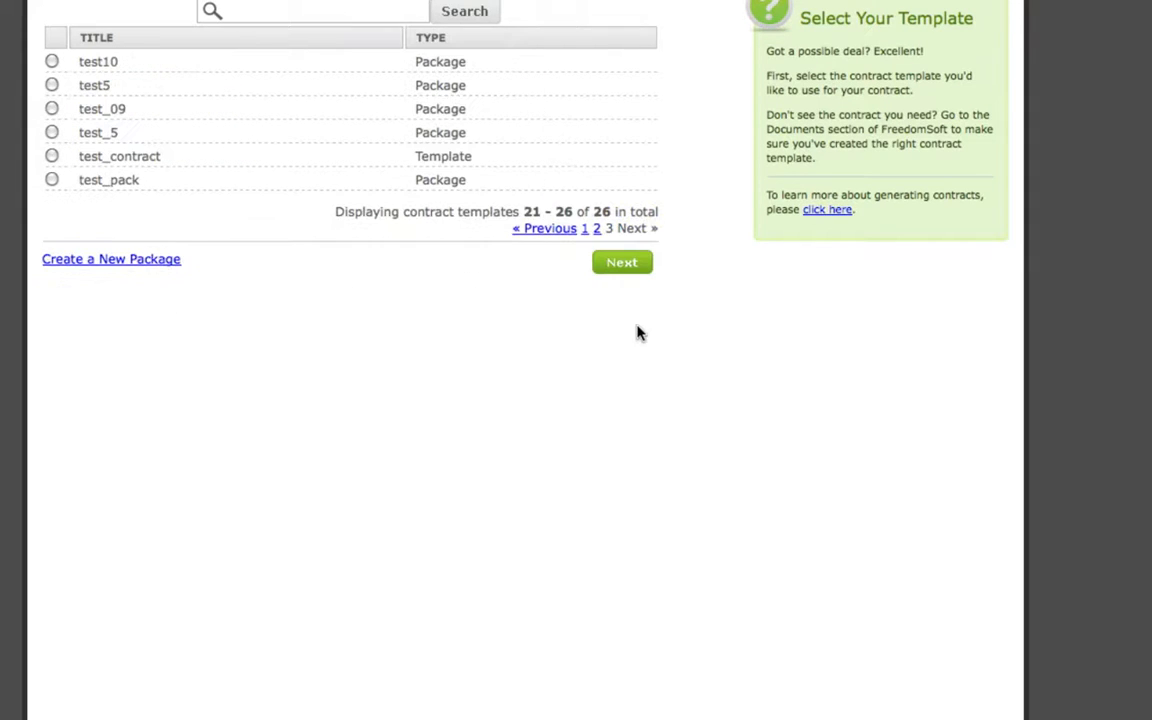
click(52, 157)
click(620, 265)
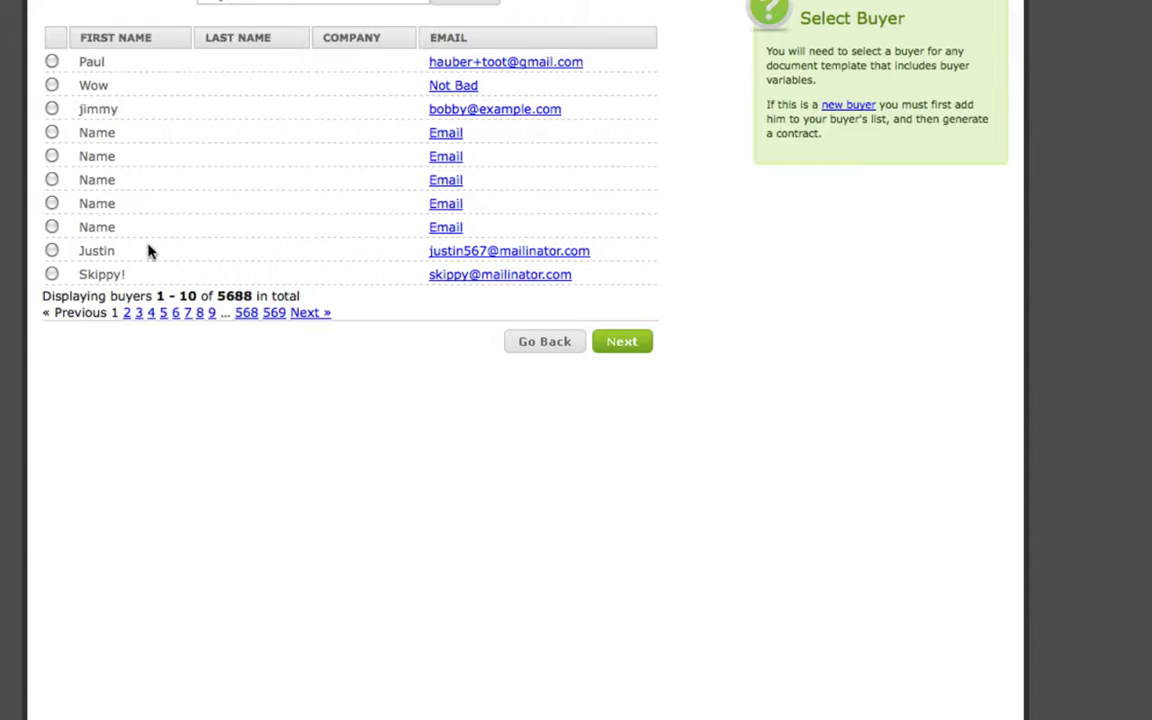
click(52, 62)
click(621, 342)
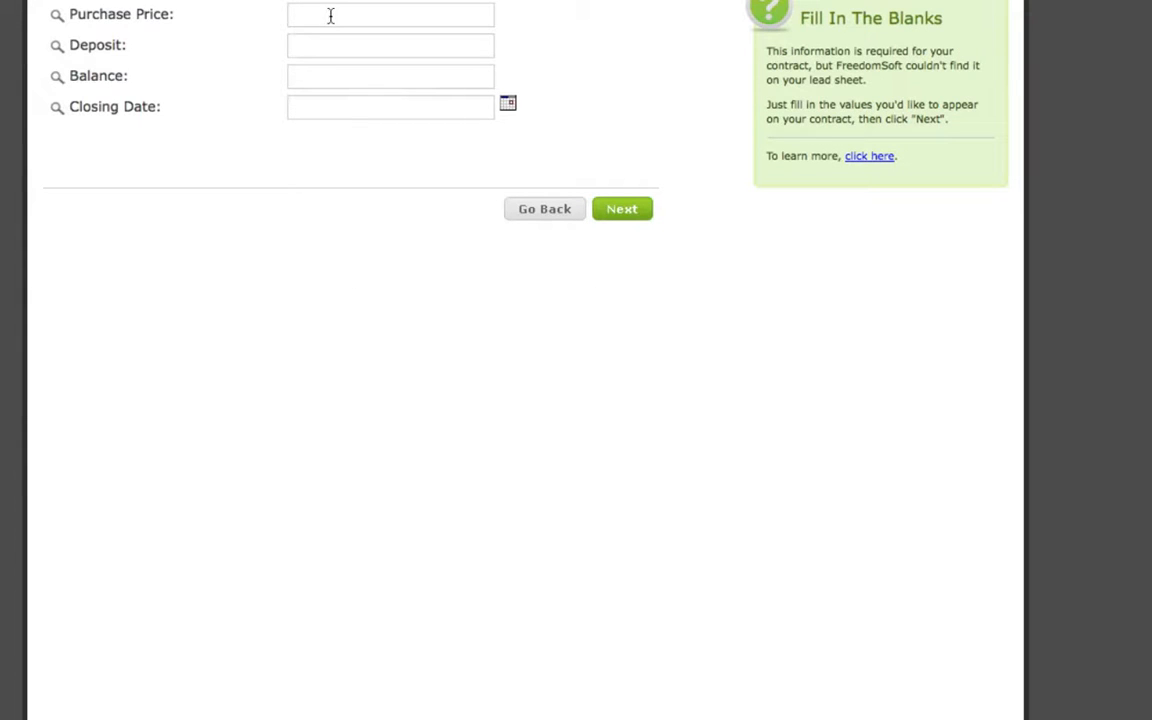
Fill in the contract's blanks with a purchase price of 35000 and a deposit of 1000.
click(319, 15)
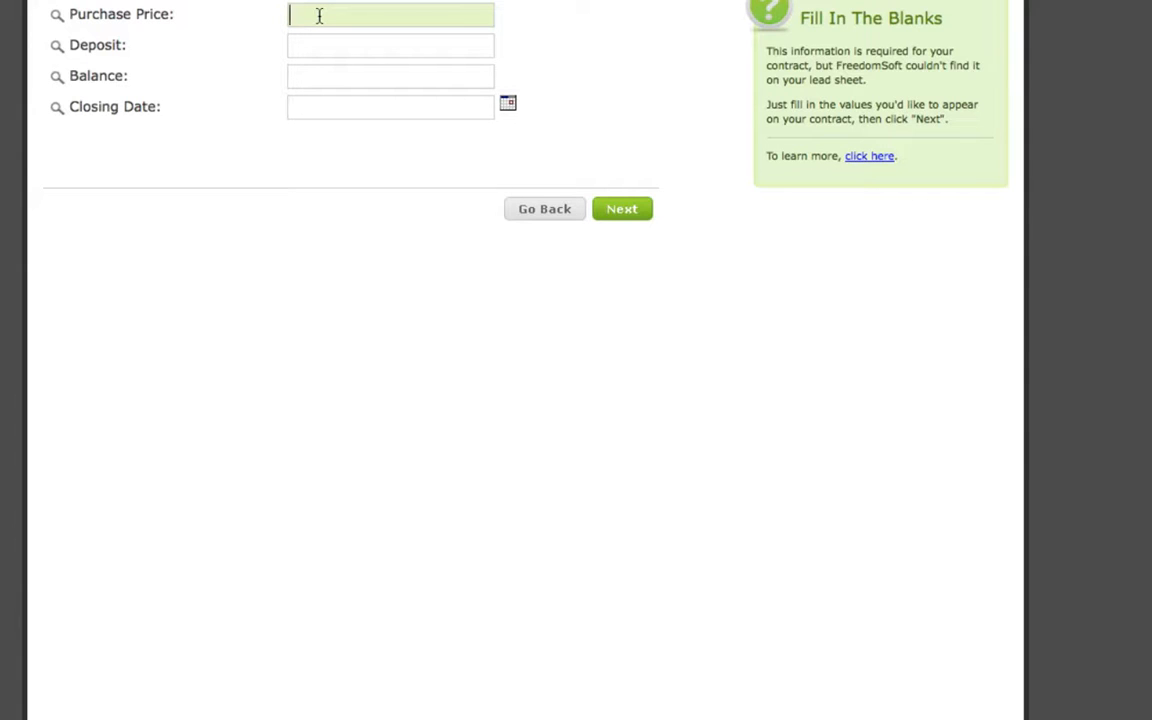
text(35000)
key(Tab)
text(1)
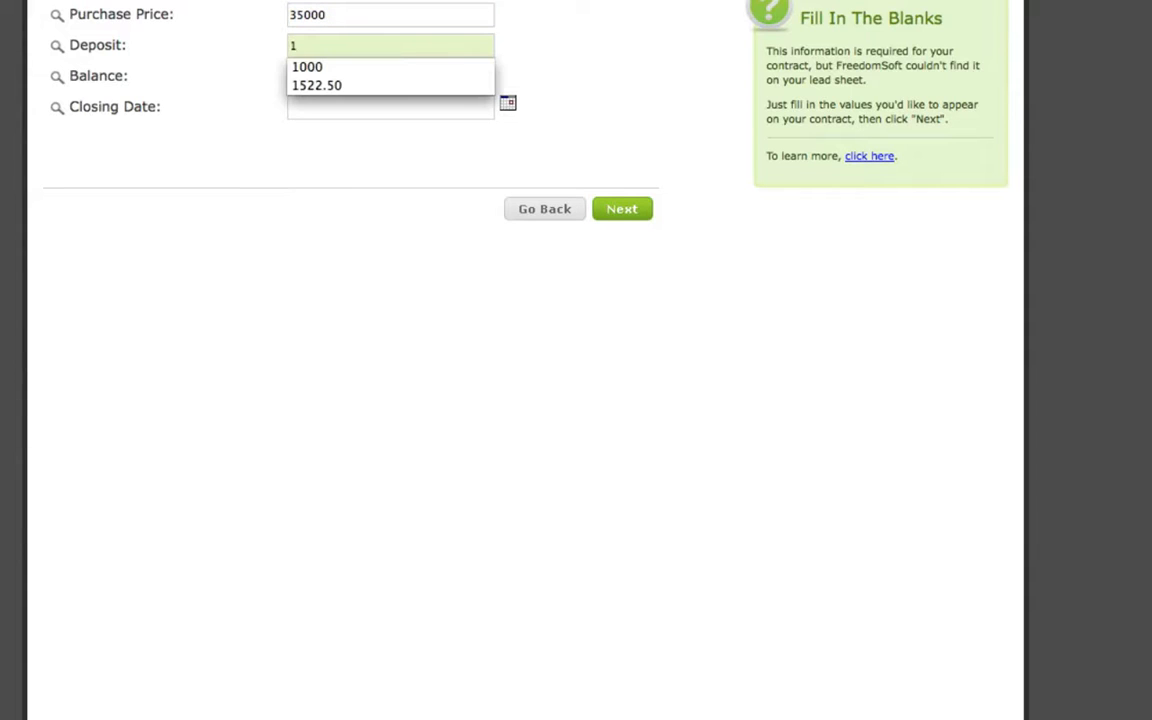
key(Down)
key(Return)
Set the balance to 34000 and the closing date to 10/31/2010, and continue to the generated contract.
click(319, 81)
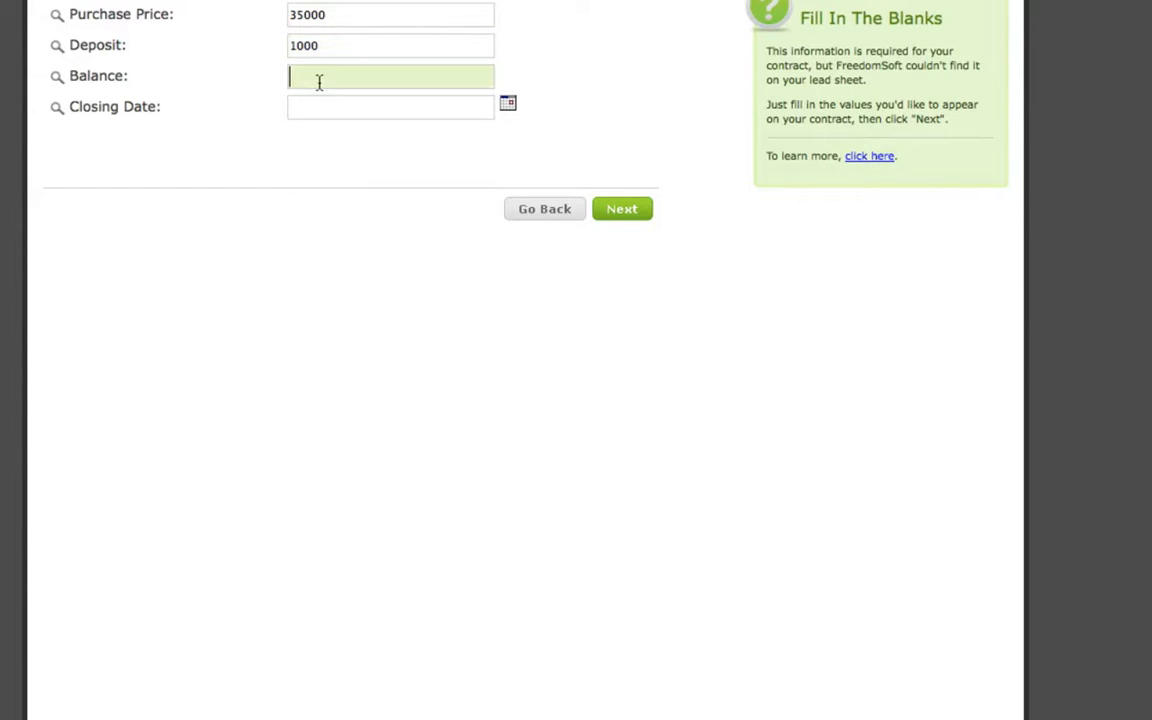
click(317, 48)
click(307, 76)
text(34000)
click(508, 104)
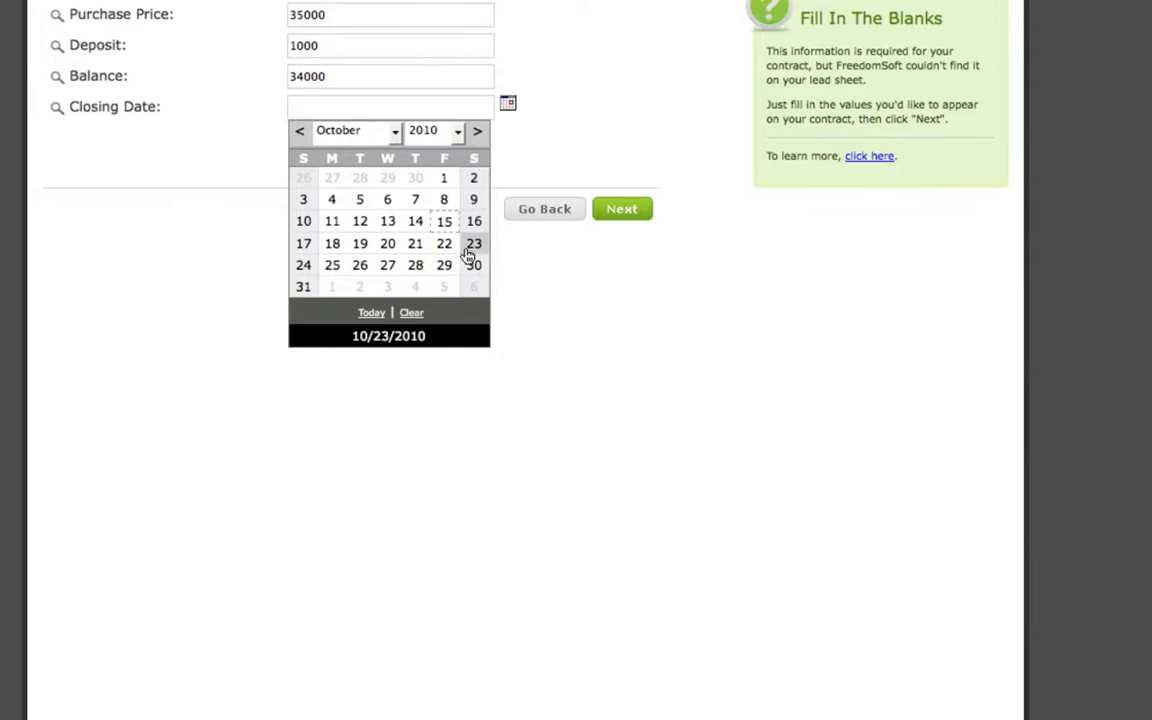
click(303, 287)
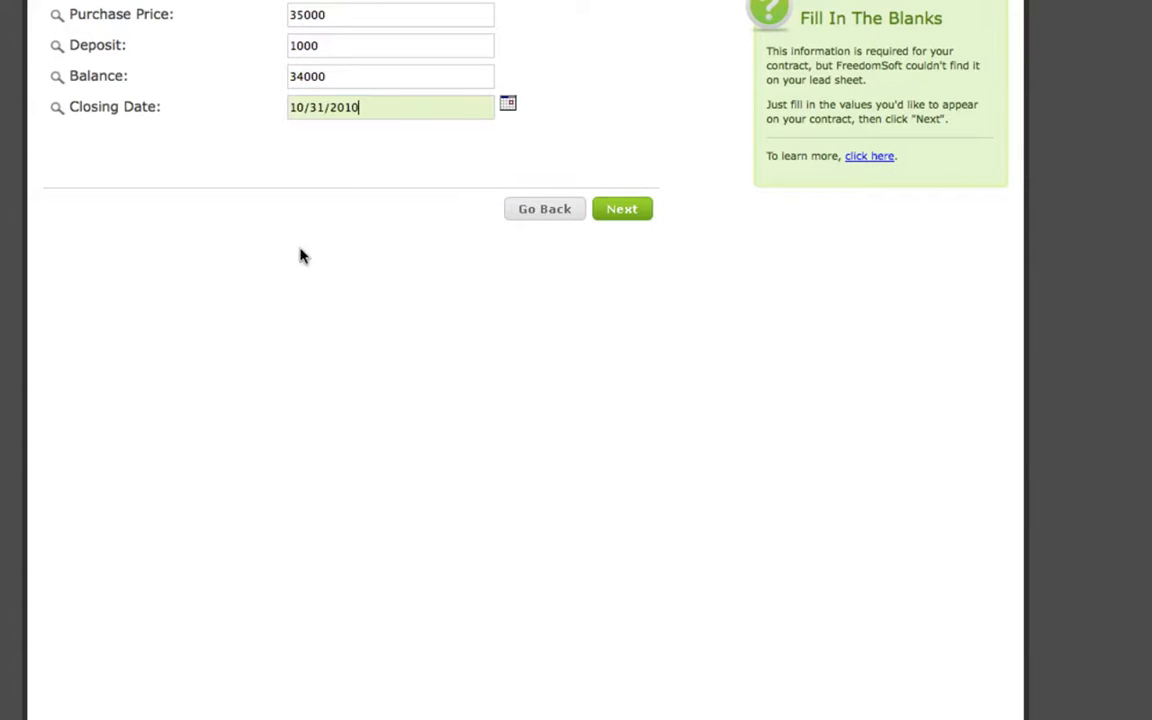
click(621, 210)
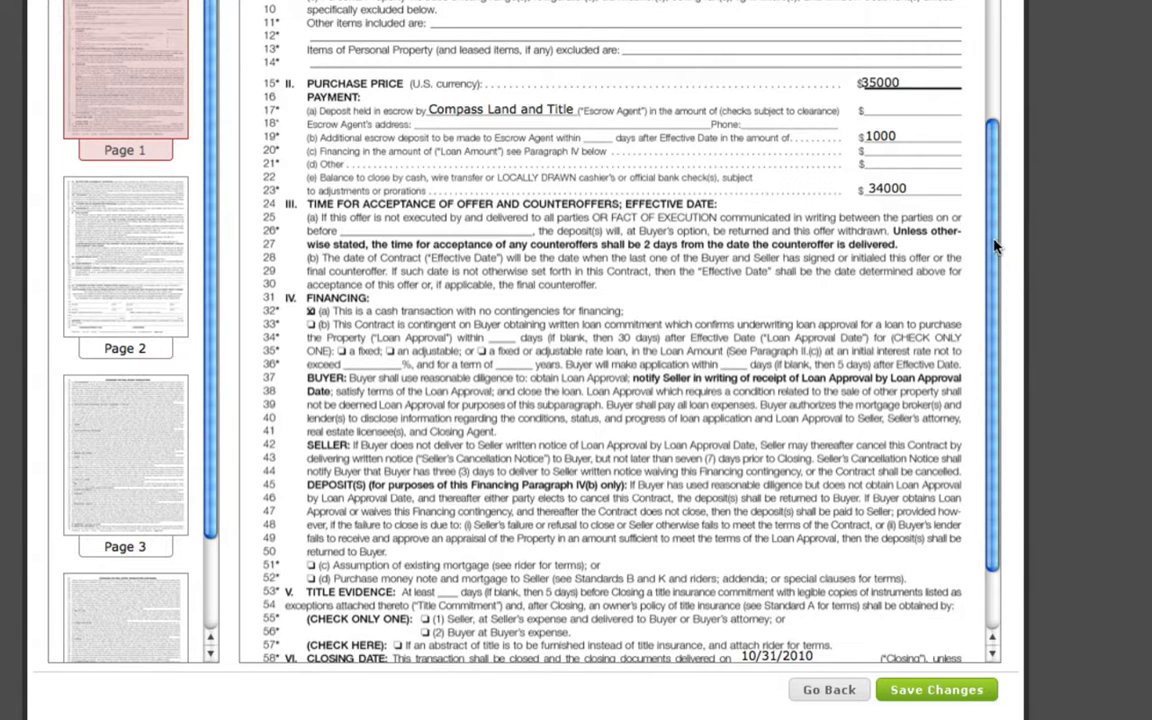
Examine pages 1 and 2 of the generated contract for the placement of the filled-in parties, property, price, closing date and signature values.
drag(995, 245, 988, 97)
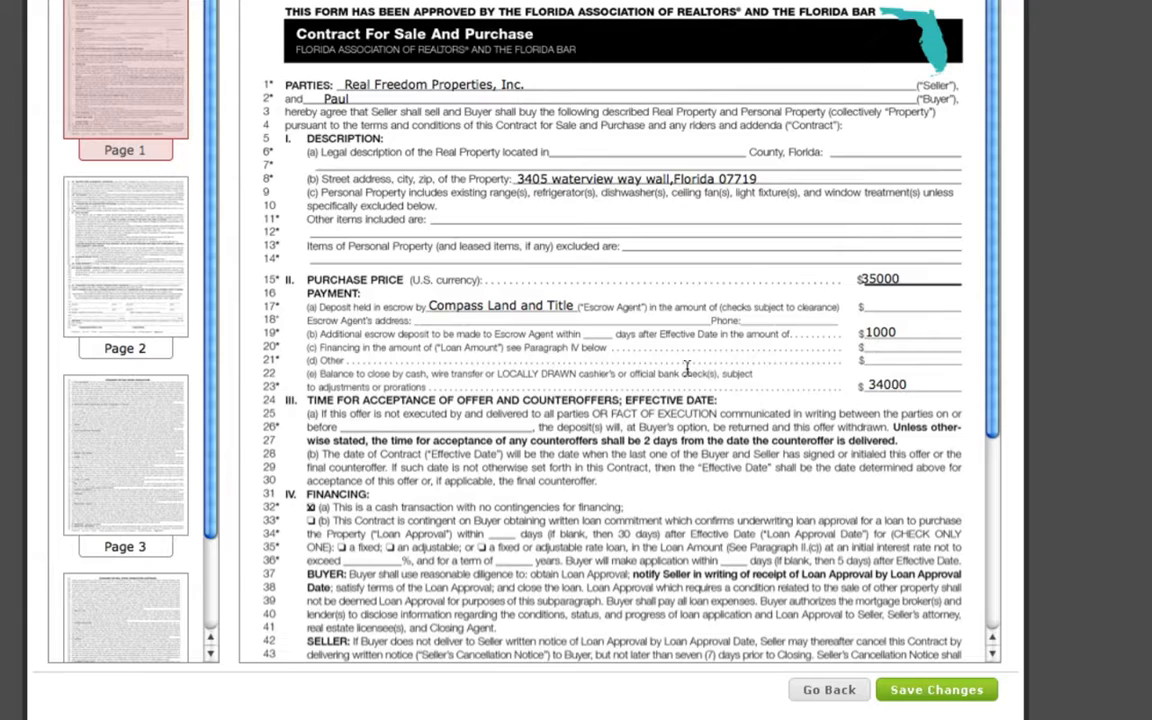
drag(992, 132, 988, 342)
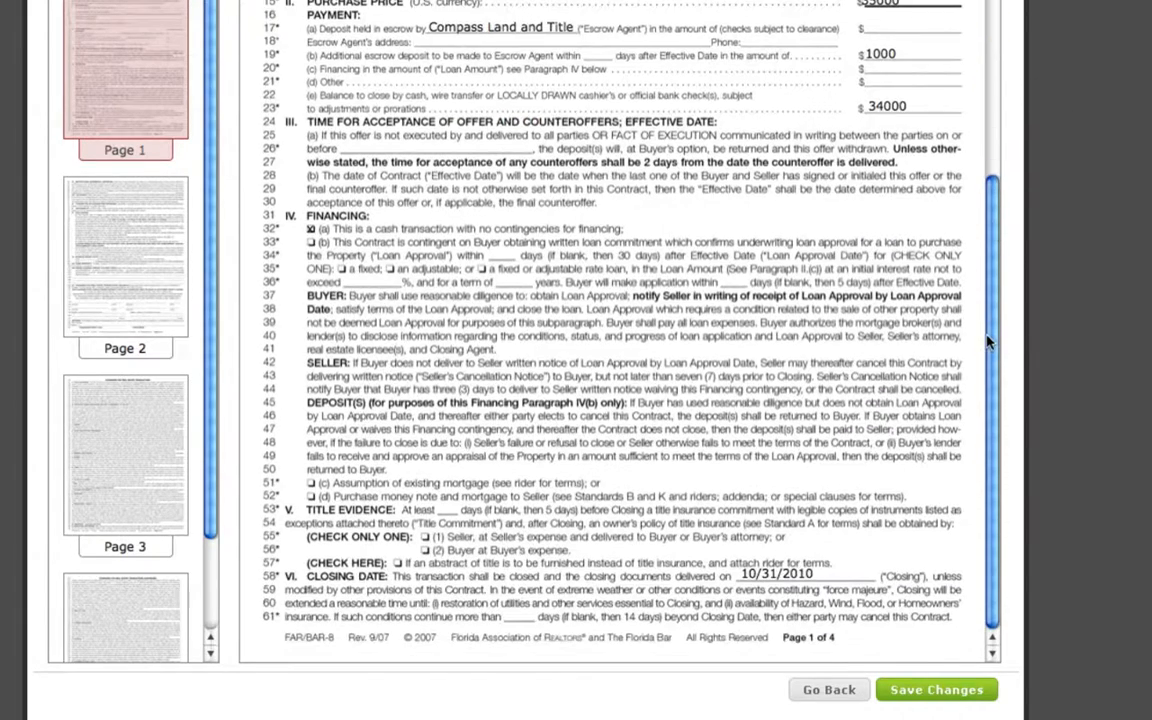
click(118, 256)
drag(995, 244, 993, 411)
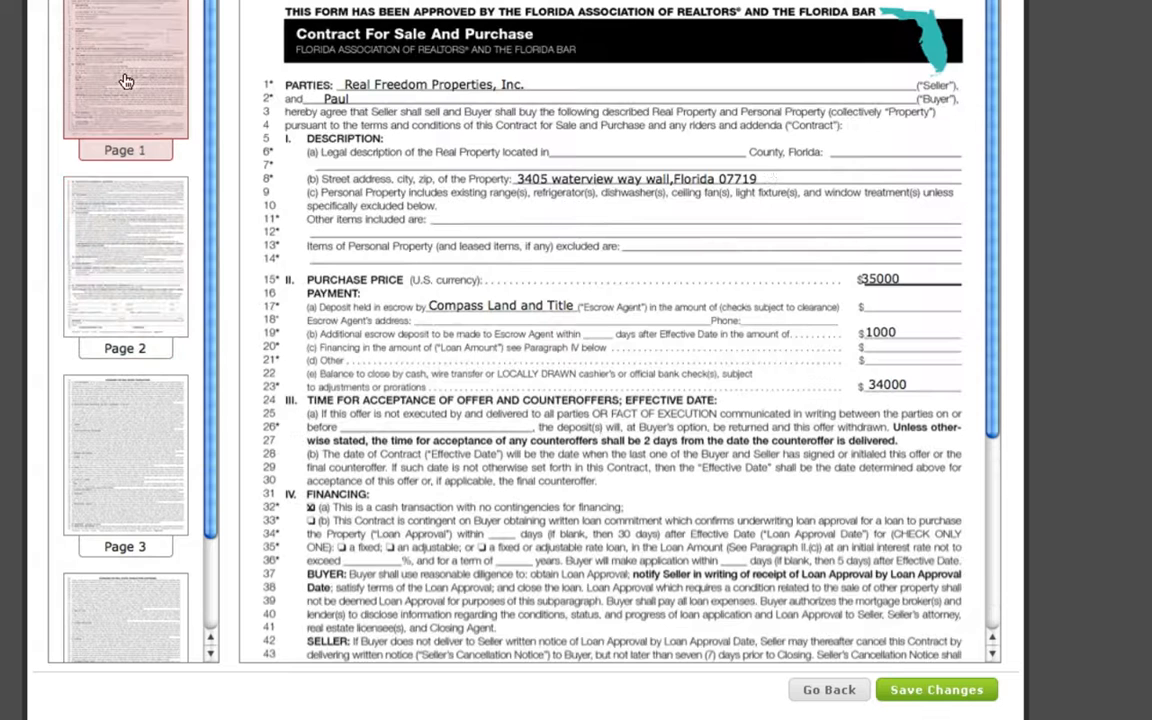
click(113, 74)
click(120, 240)
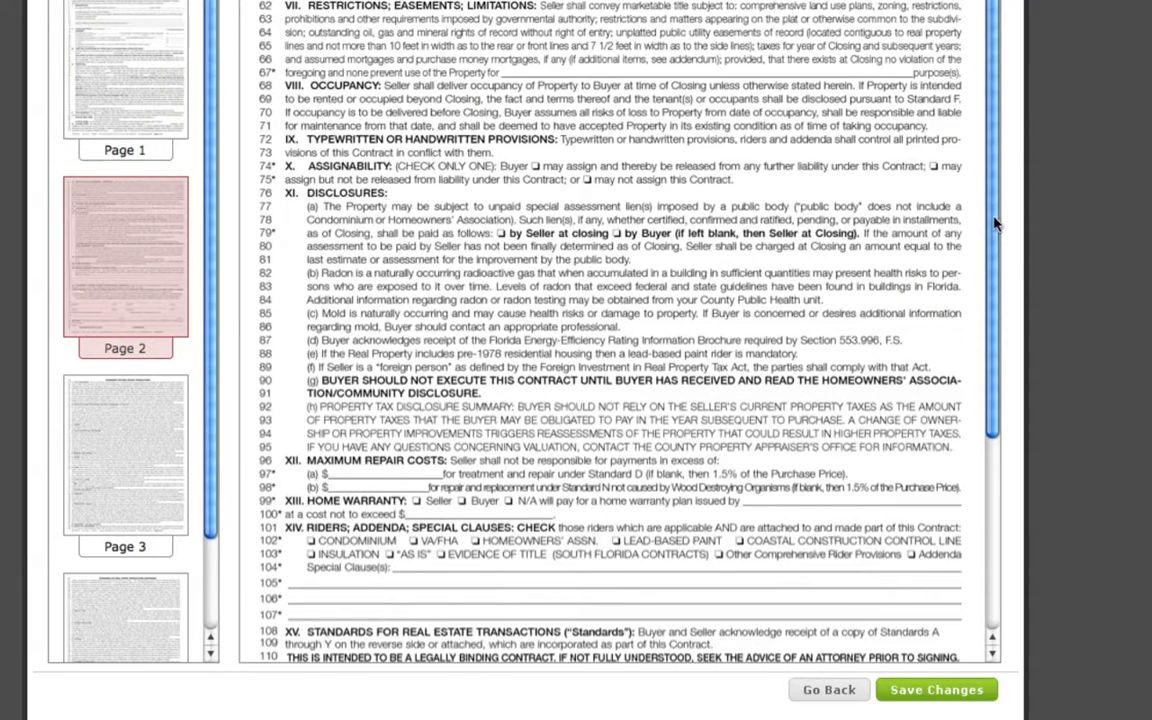
scroll(899, 204, down, 3)
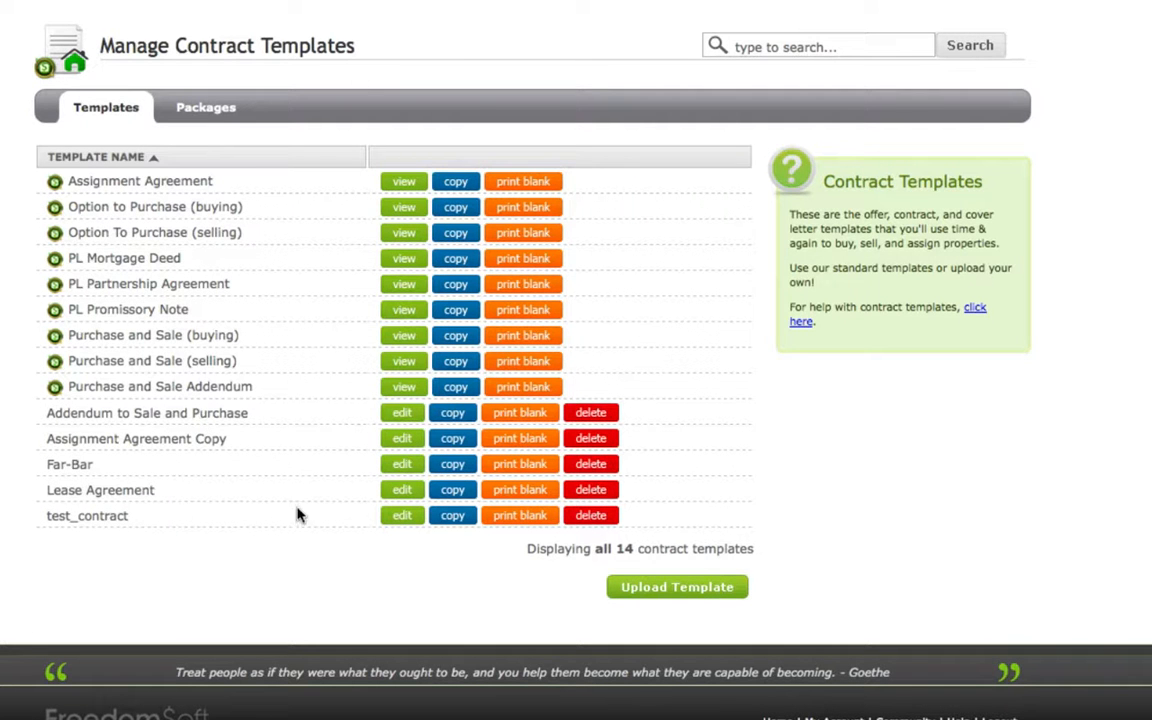
Reopen the test_contract template for editing and shift the purchase price variable slightly right, clear of the dollar sign on page 1.
click(400, 515)
scroll(1046, 236, down, 5)
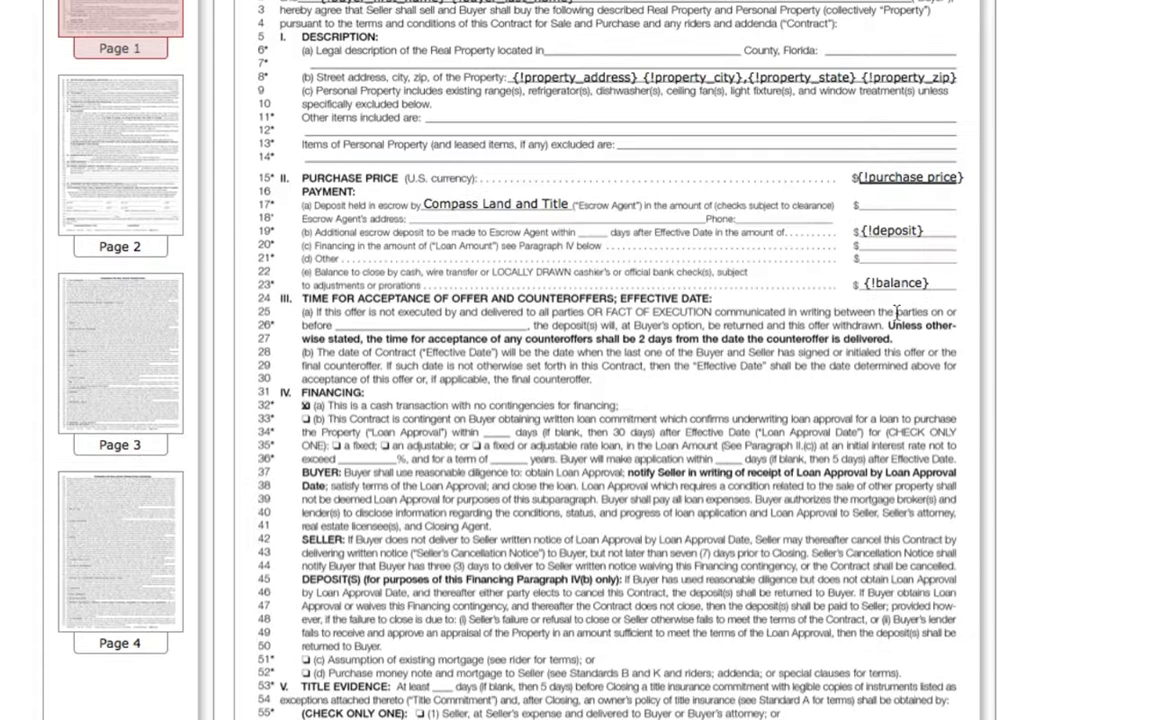
click(870, 176)
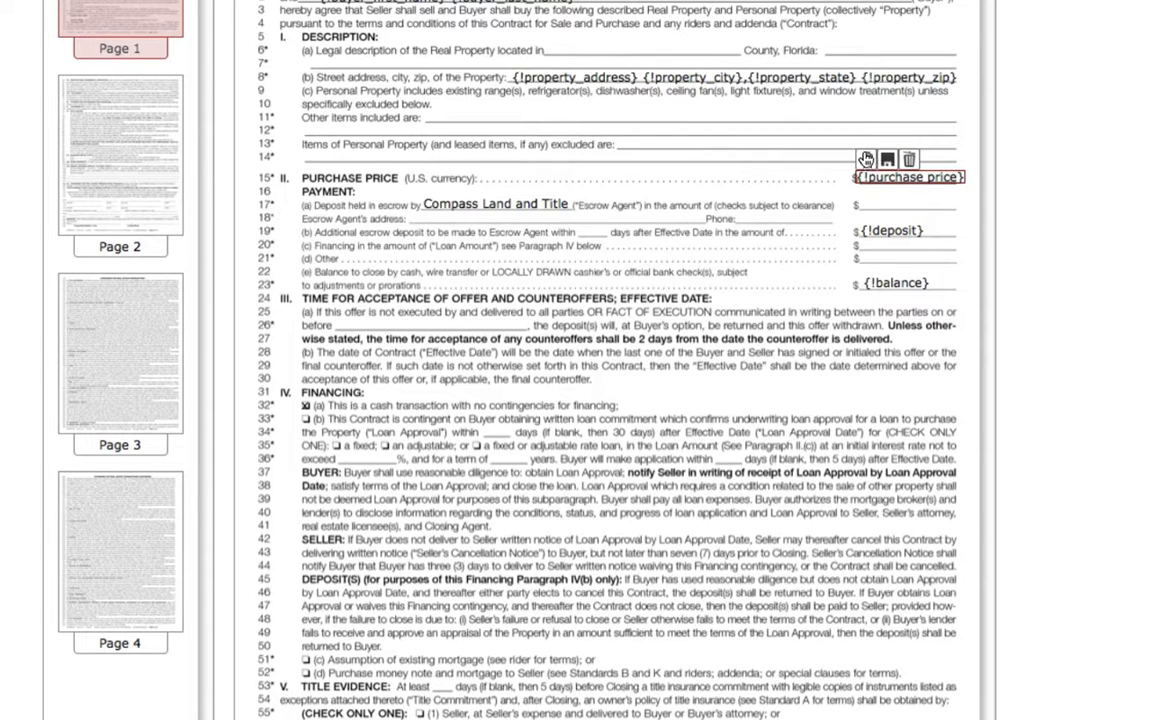
drag(868, 162, 870, 158)
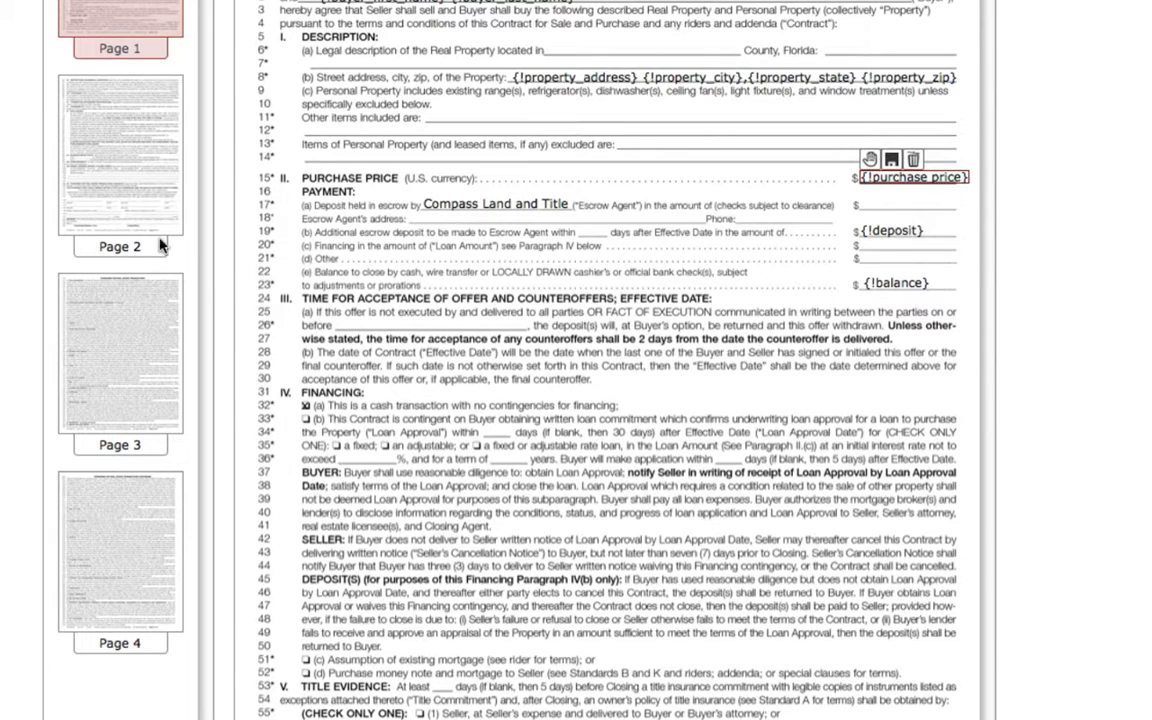
On page 2, shift the buyer first and last name field slightly right, clear of the BUYER label.
click(112, 177)
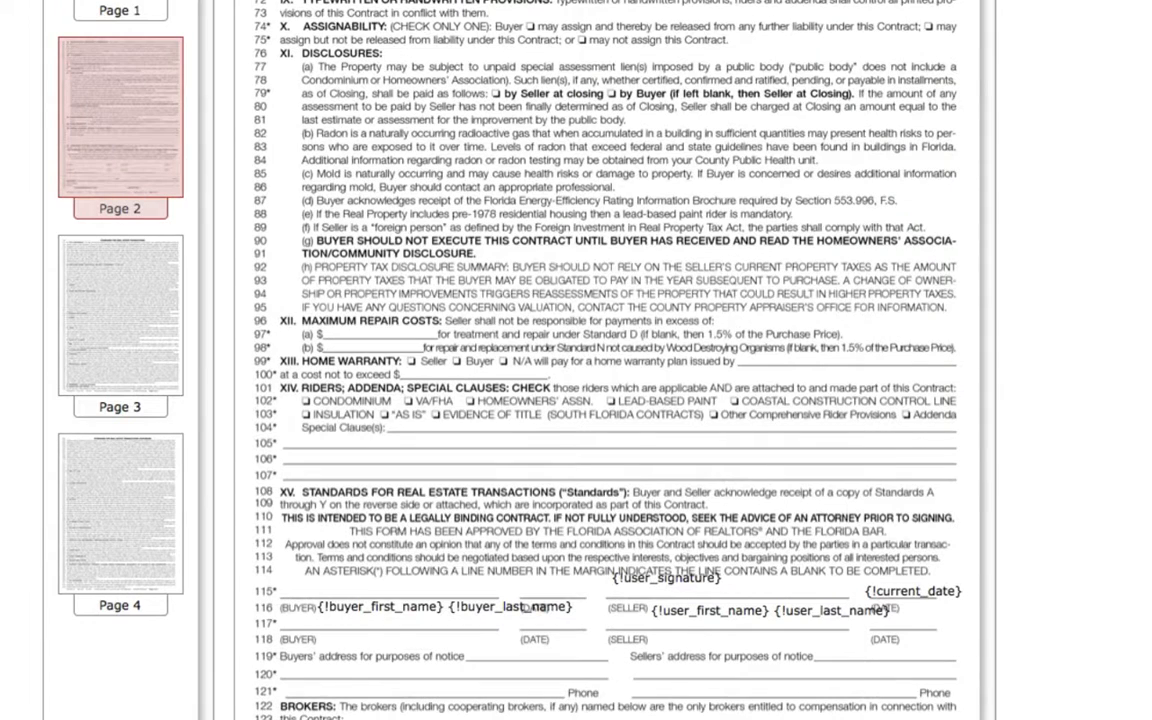
scroll(1093, 290, down, 3)
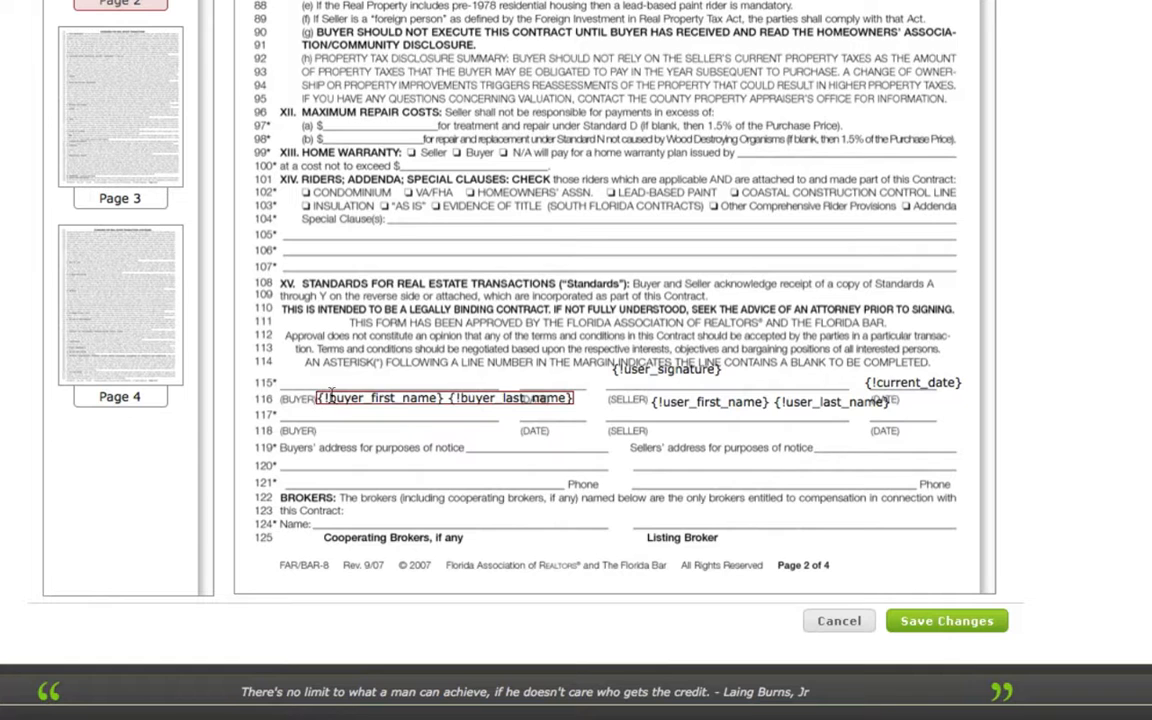
mouse_move(331, 390)
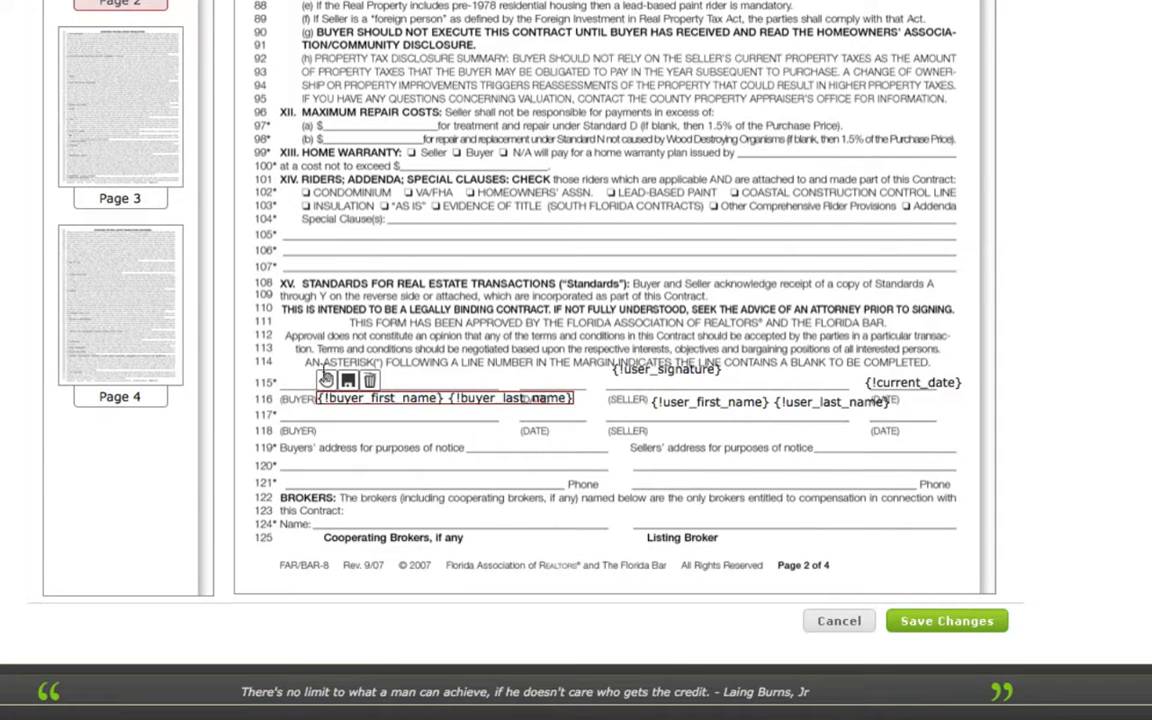
drag(324, 367, 333, 384)
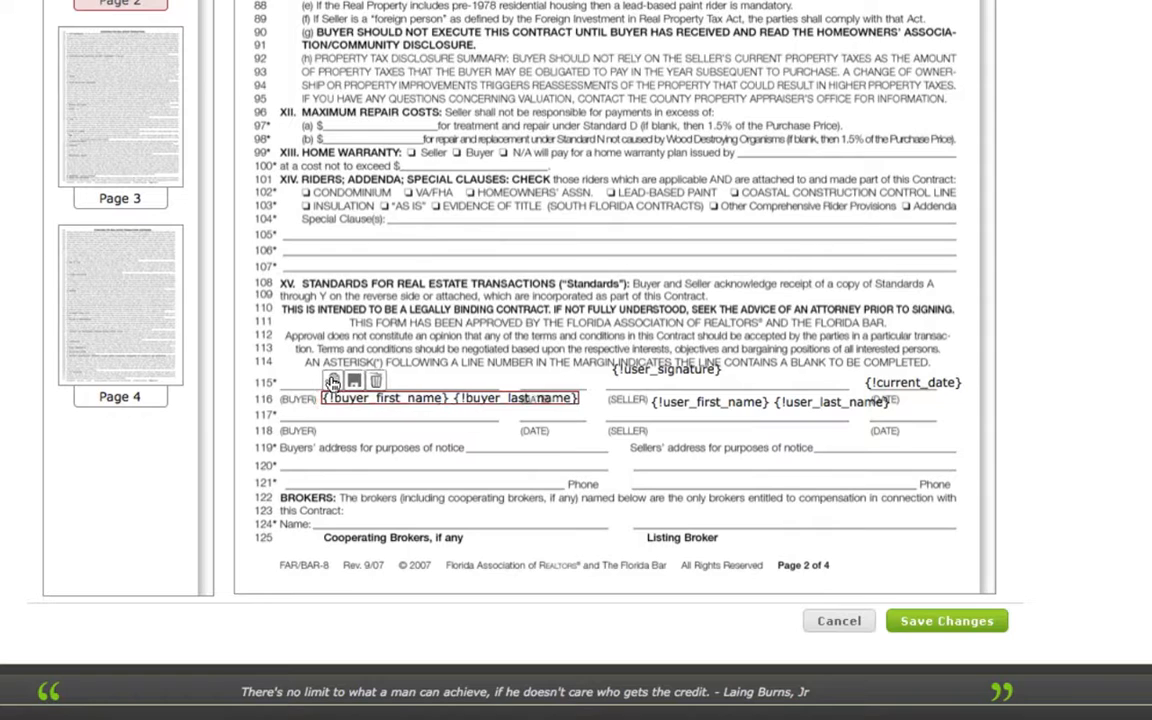